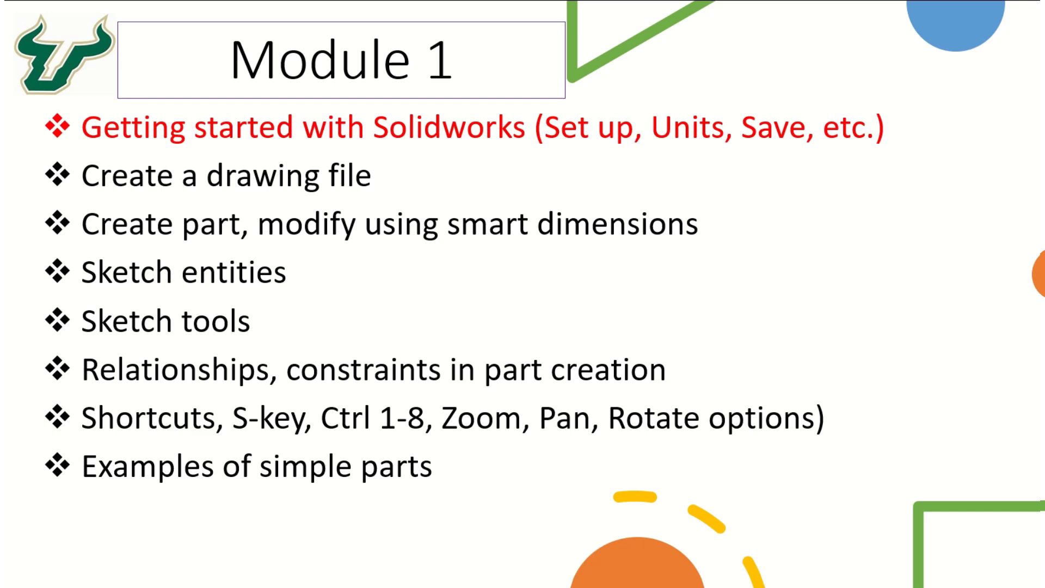
# - Switch to SOLIDWORKS and create a new part document
pyautogui.hotkey('alt', 'Tab')
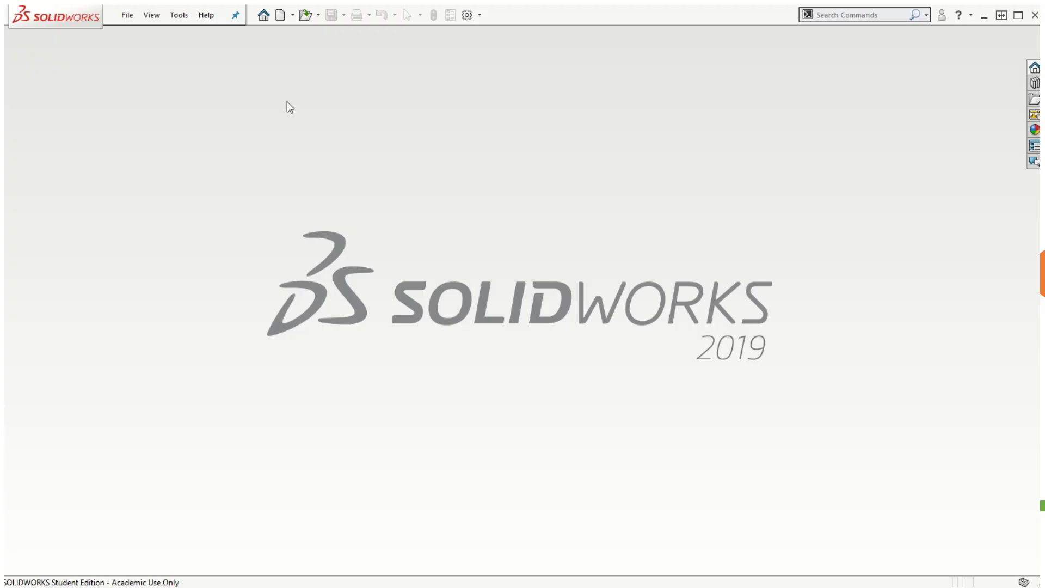
pyautogui.click(131, 16)
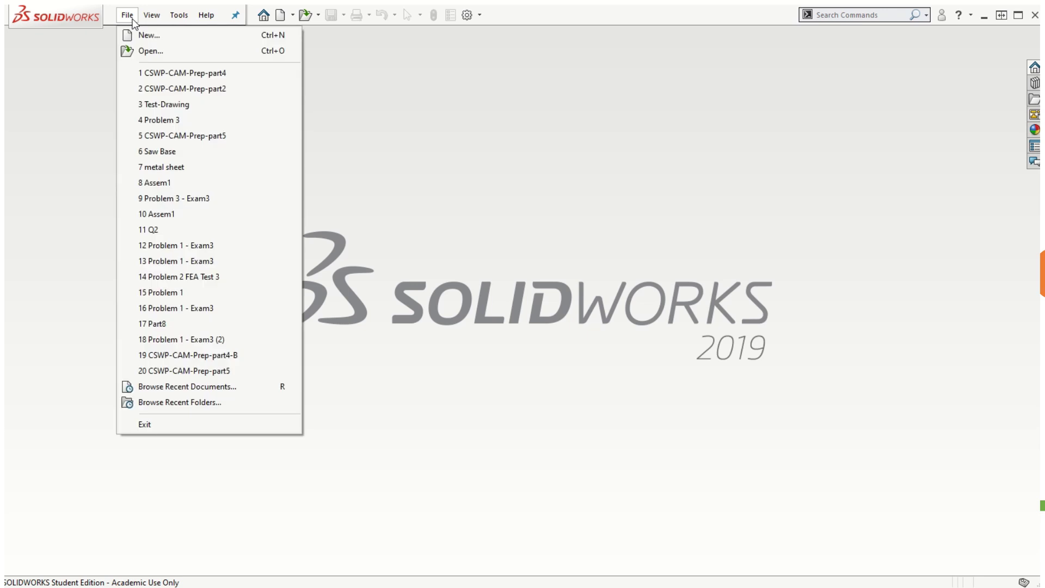
pyautogui.click(136, 34)
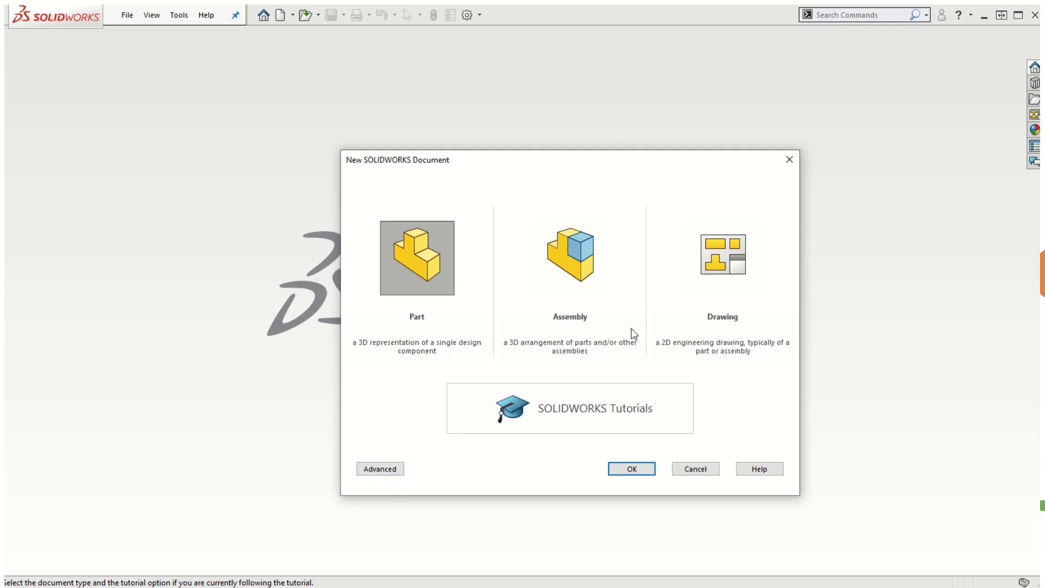
pyautogui.click(380, 471)
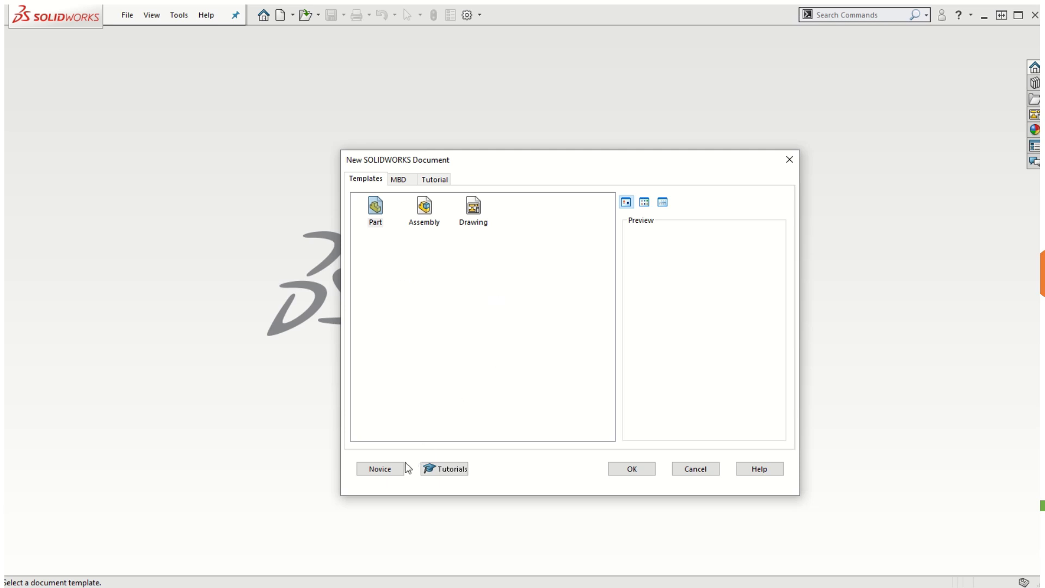
pyautogui.click(380, 470)
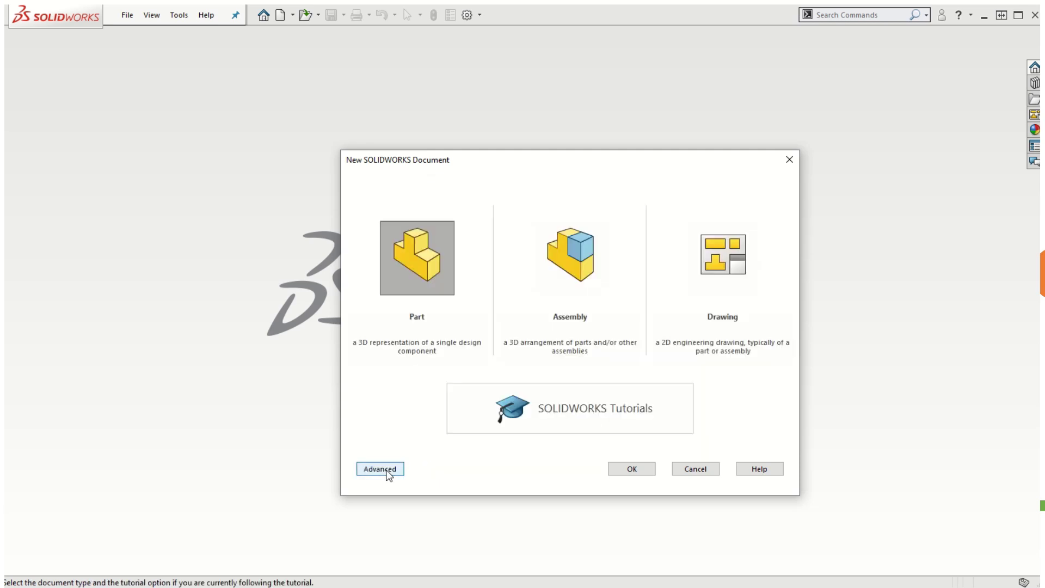
pyautogui.click(420, 257)
pyautogui.click(634, 469)
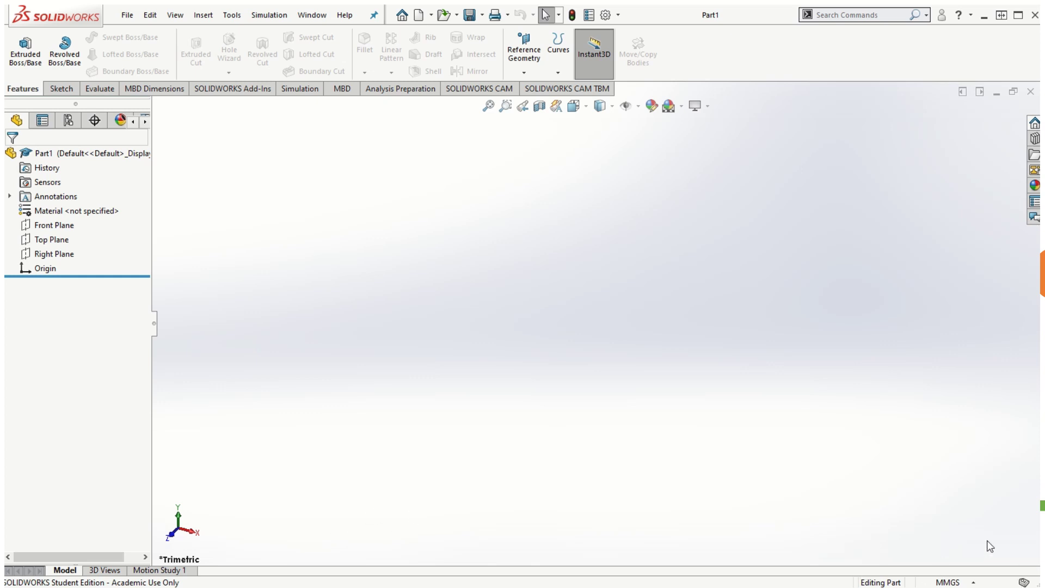
# - Review the part's document unit settings and the length decimal options, keeping the MMGS unit system
pyautogui.click(953, 582)
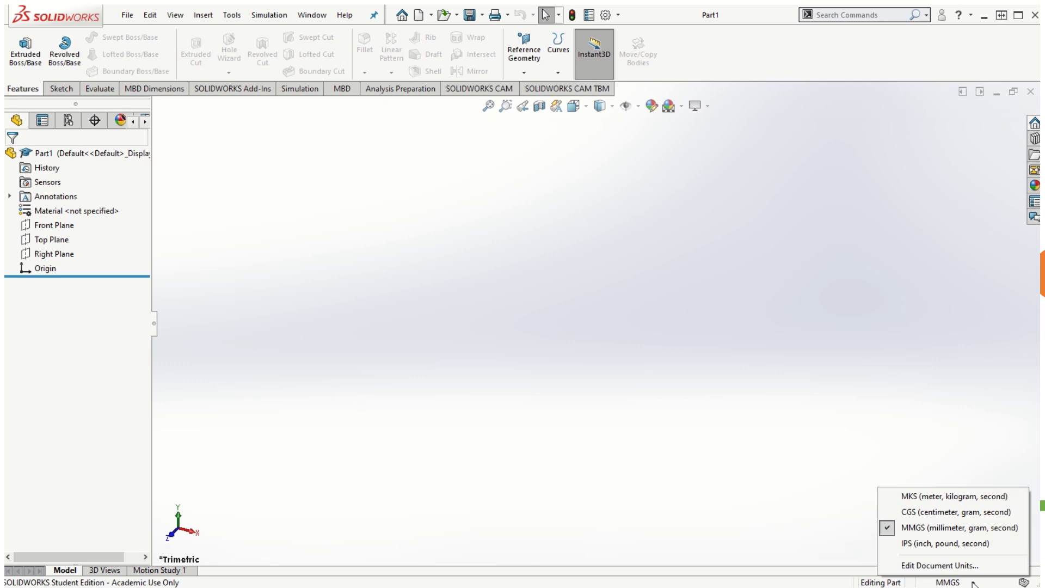
pyautogui.click(941, 567)
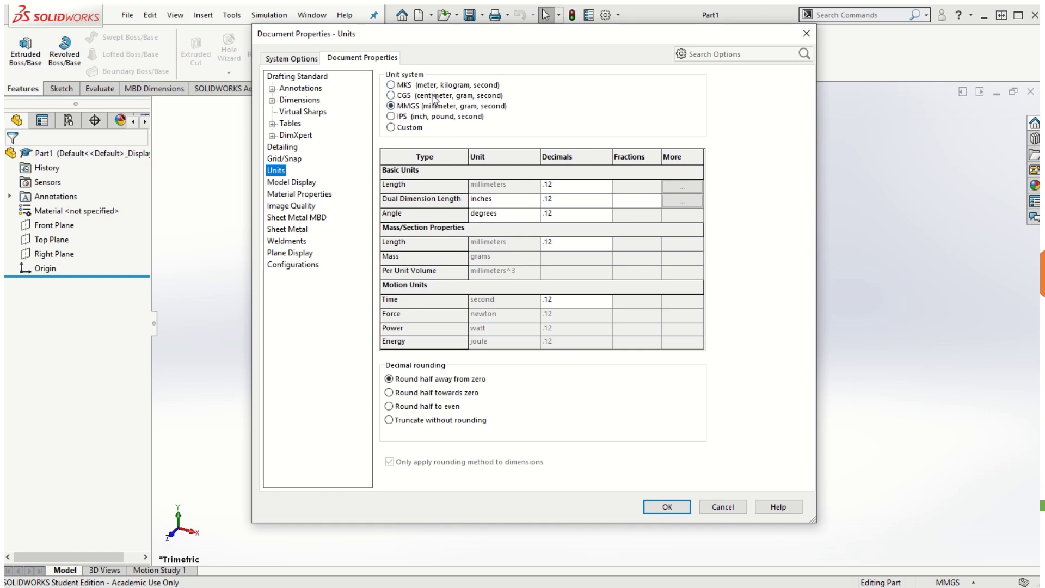
pyautogui.click(567, 187)
pyautogui.click(606, 186)
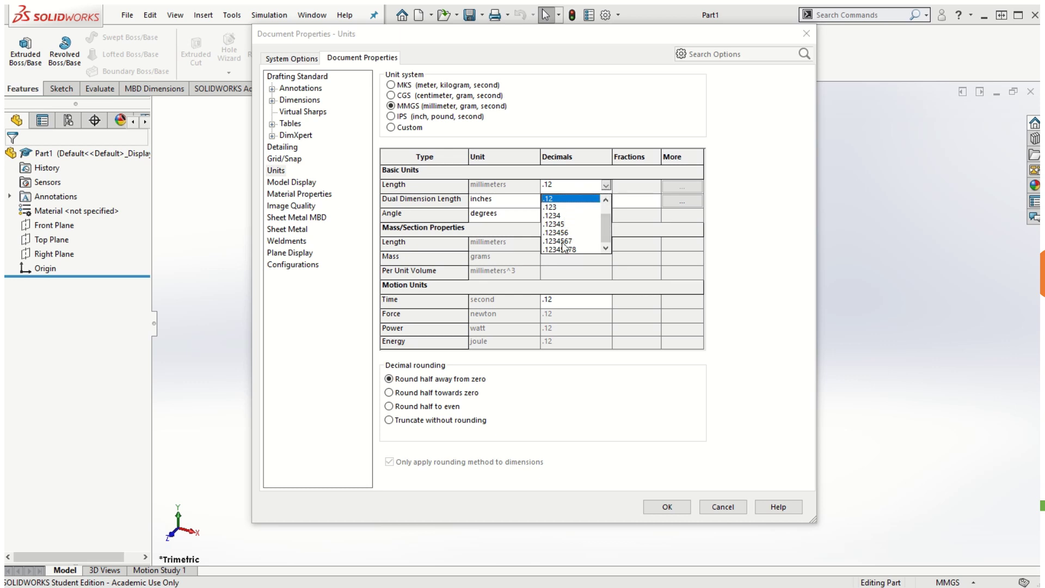
pyautogui.click(765, 336)
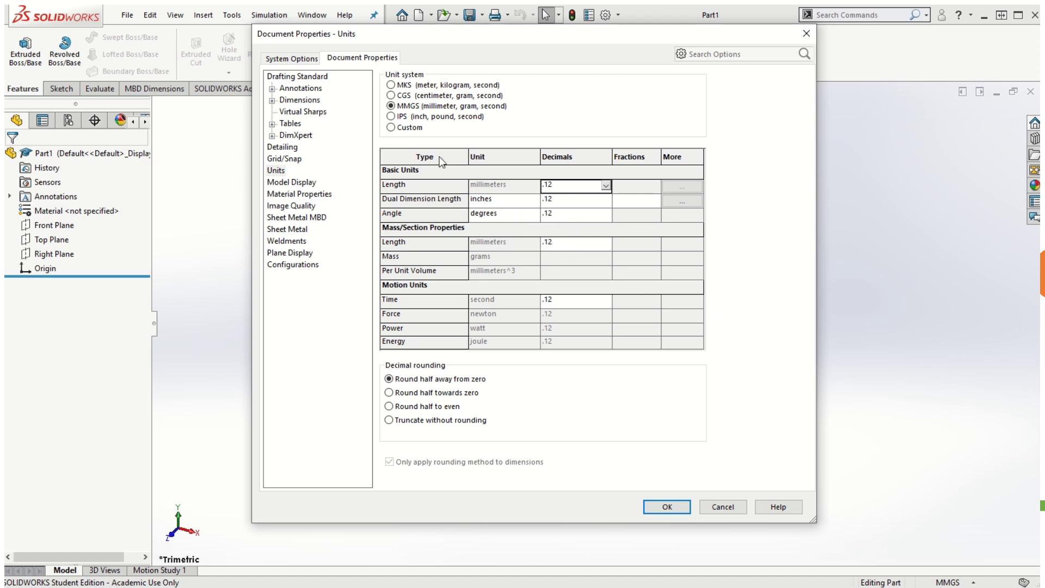
pyautogui.click(664, 513)
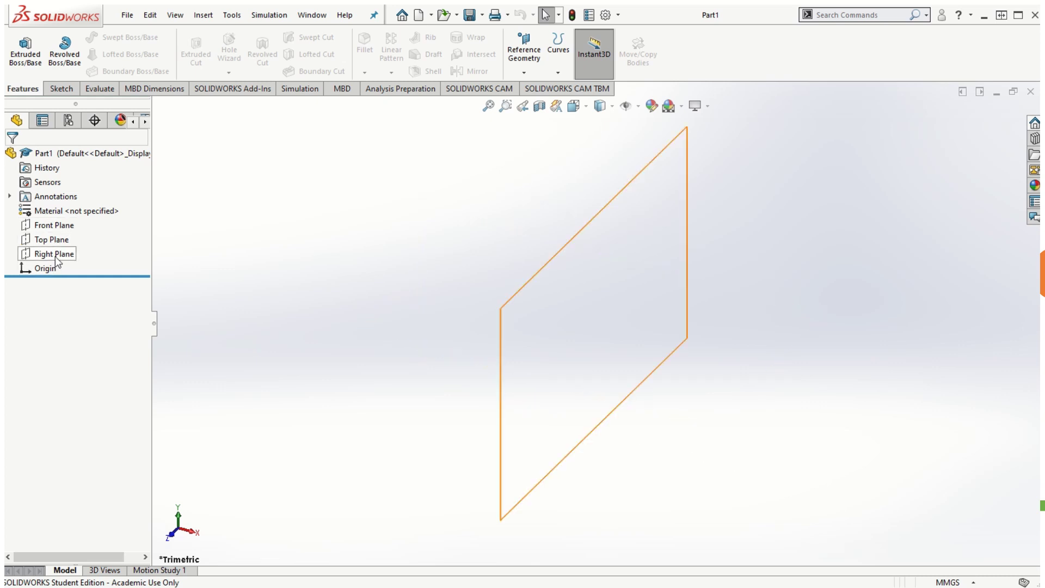
# - Examine the part's origin, entity properties, configurations and the other available managers, and return to the feature tree
pyautogui.click(52, 271)
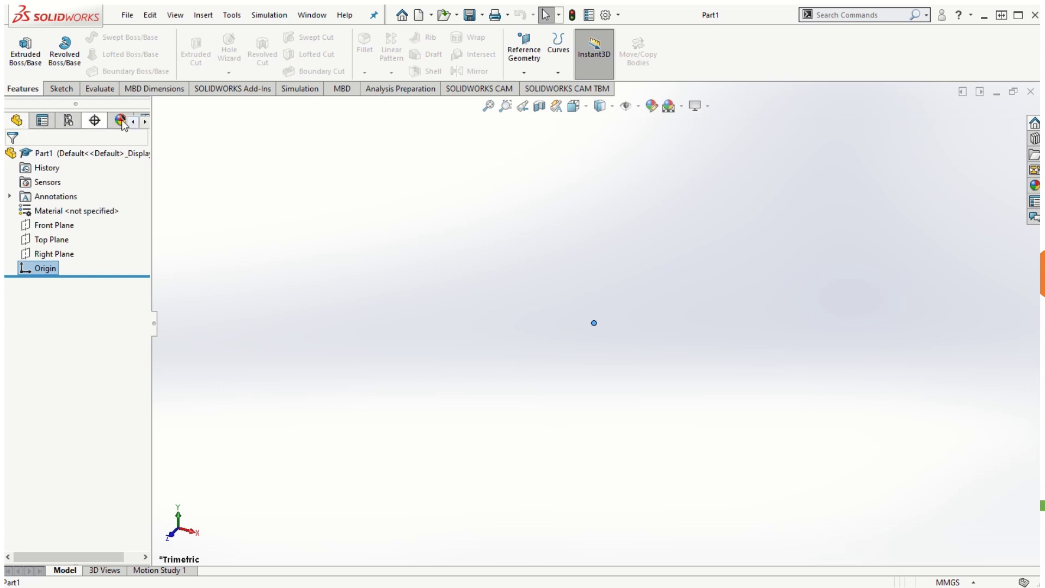
pyautogui.click(42, 122)
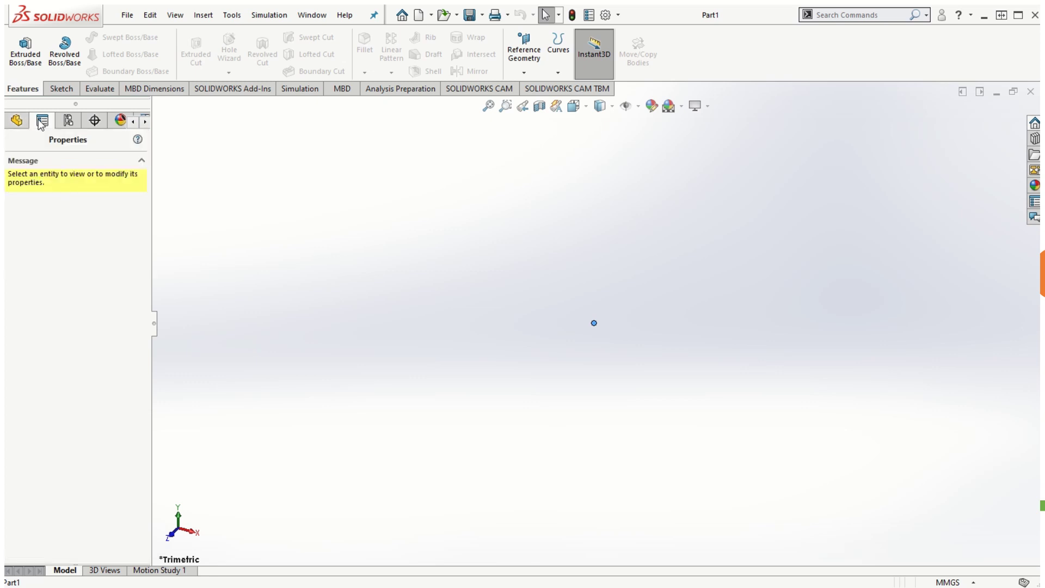
pyautogui.click(68, 121)
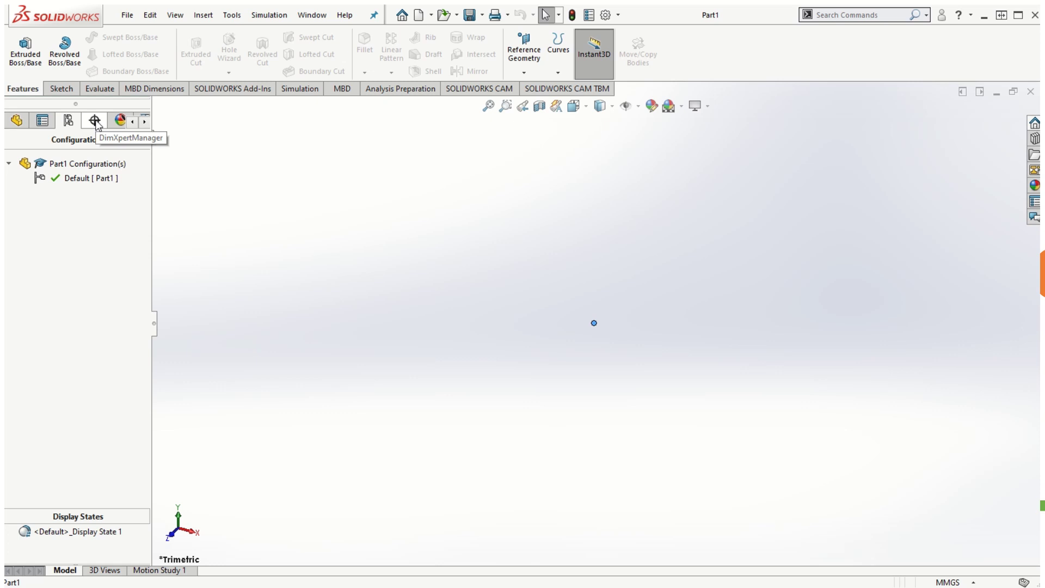
pyautogui.click(144, 122)
pyautogui.click(145, 122)
pyautogui.click(145, 122)
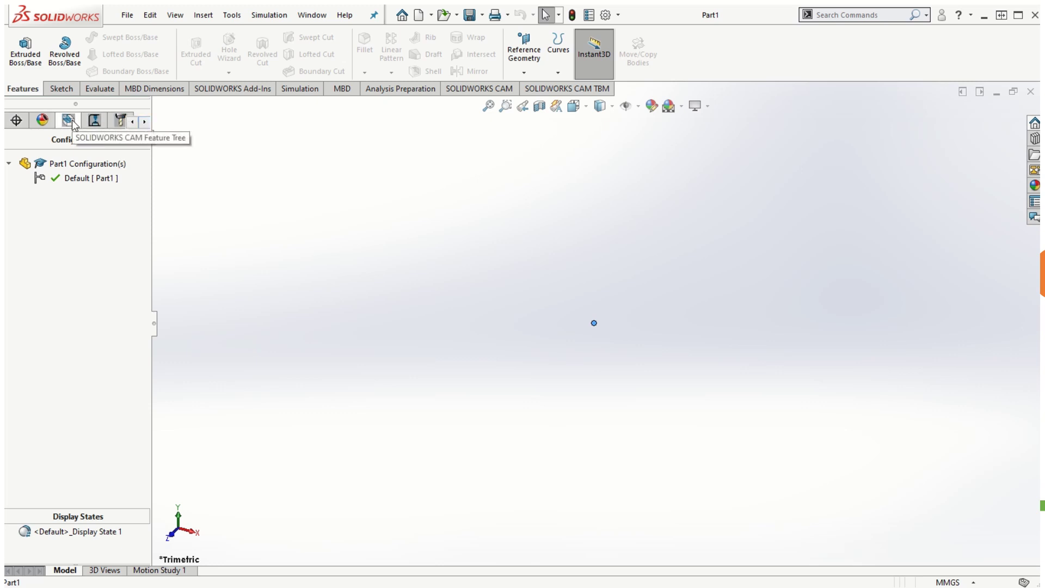
pyautogui.click(133, 123)
pyautogui.click(132, 123)
pyautogui.click(132, 123)
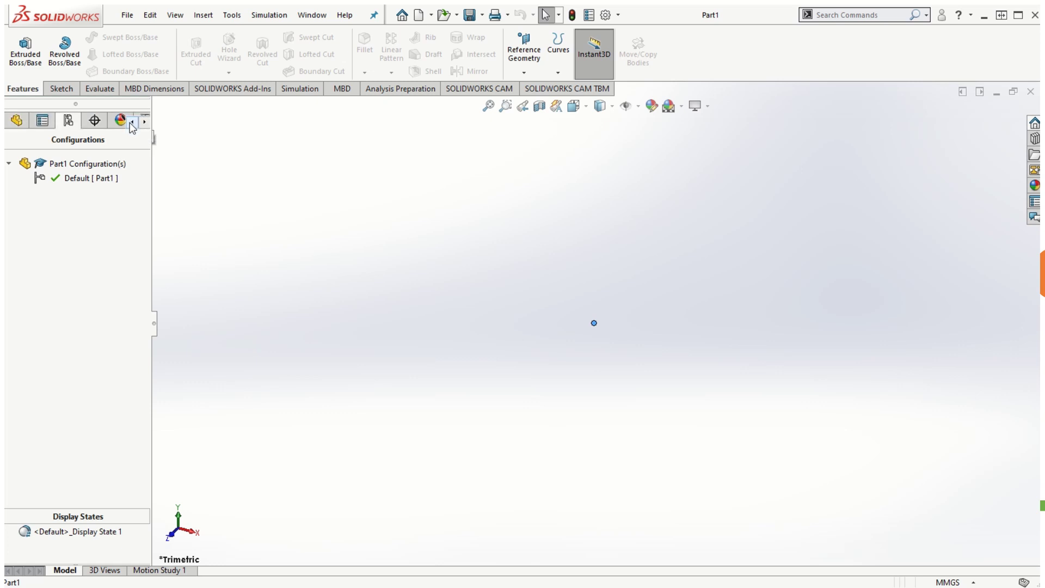
pyautogui.click(17, 121)
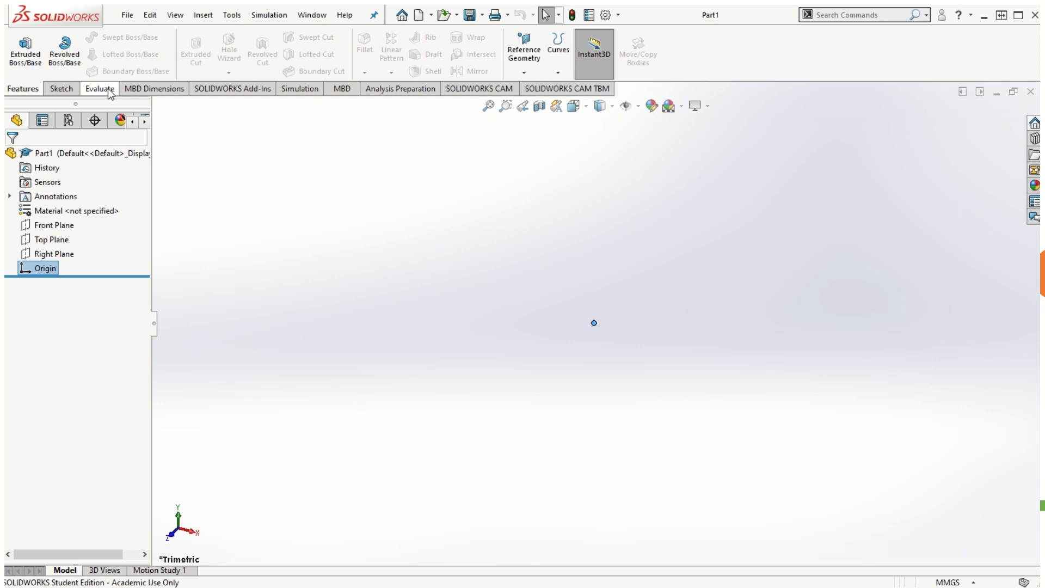
# - Examine the add-in, simulation, MBD, CAM, sketch and evaluation command sets, and return to the feature commands
pyautogui.click(246, 90)
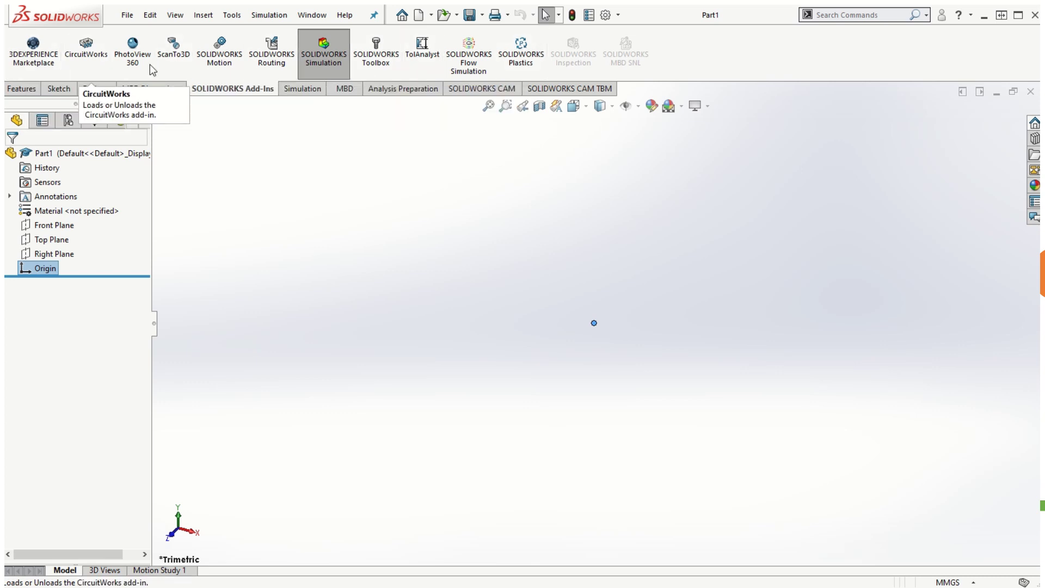
pyautogui.click(302, 91)
pyautogui.click(340, 89)
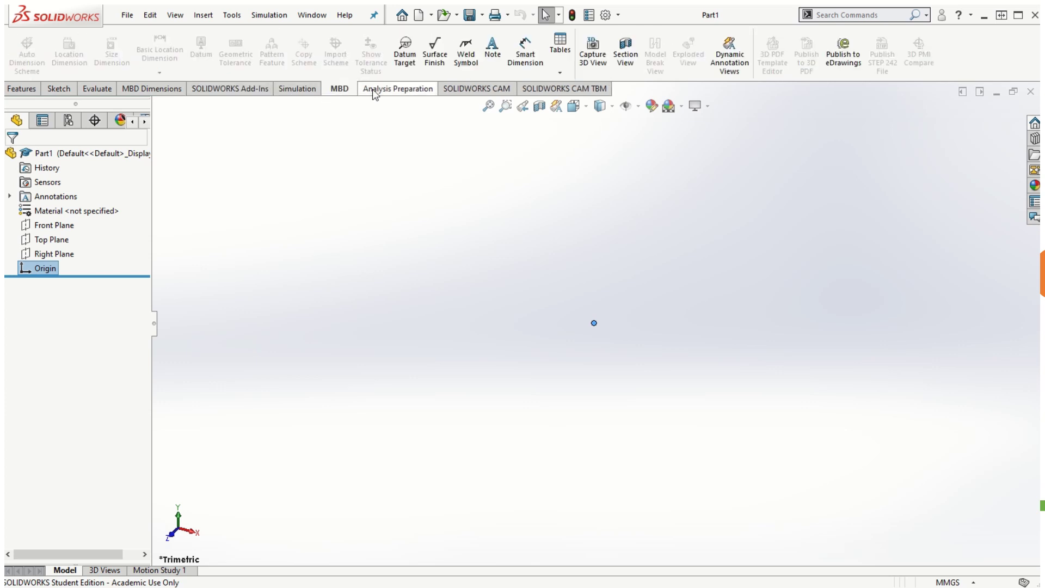
pyautogui.click(459, 91)
pyautogui.click(556, 93)
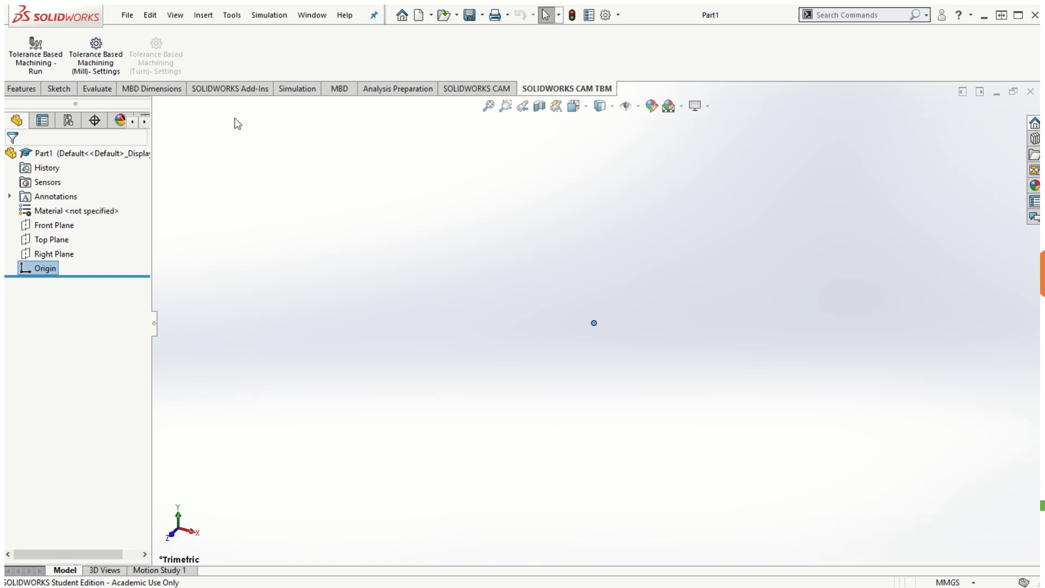
pyautogui.click(24, 89)
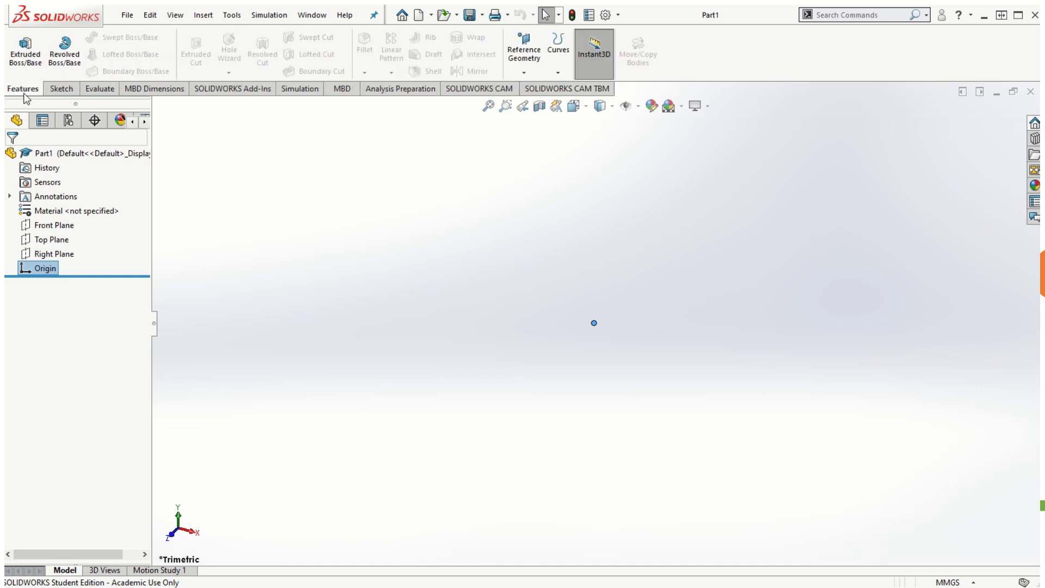
pyautogui.click(61, 90)
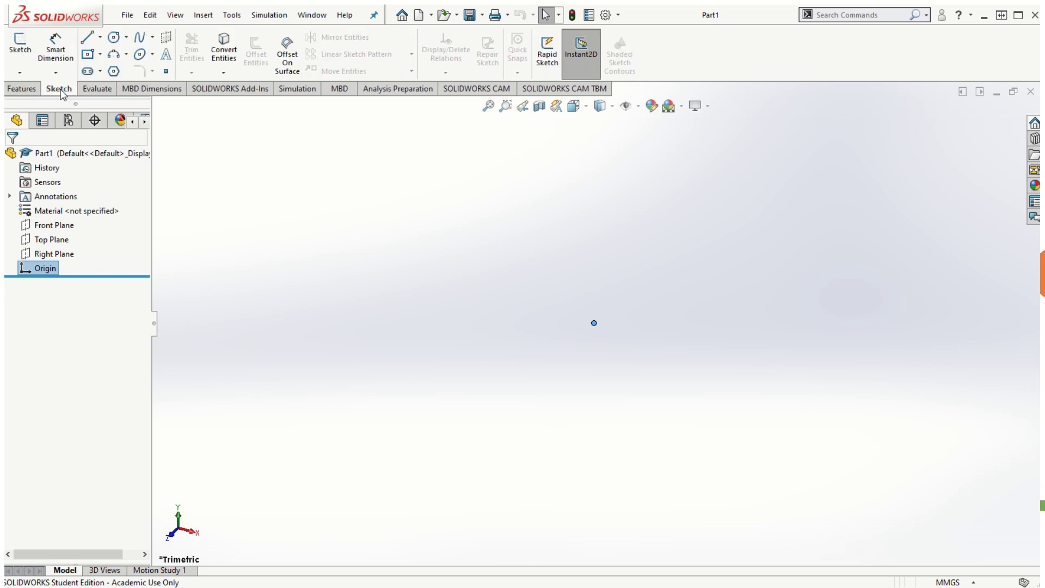
pyautogui.click(98, 92)
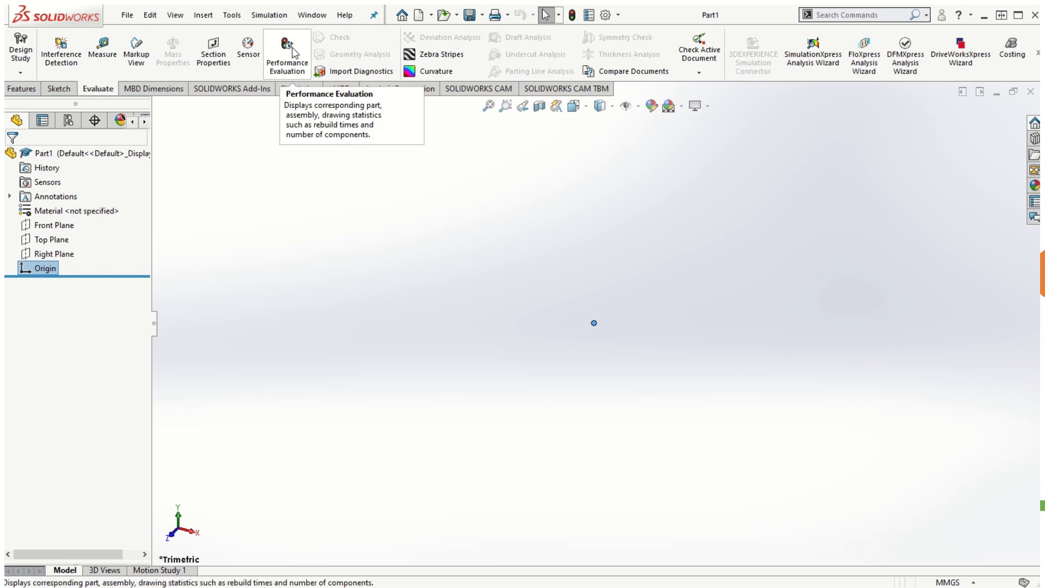
pyautogui.click(22, 90)
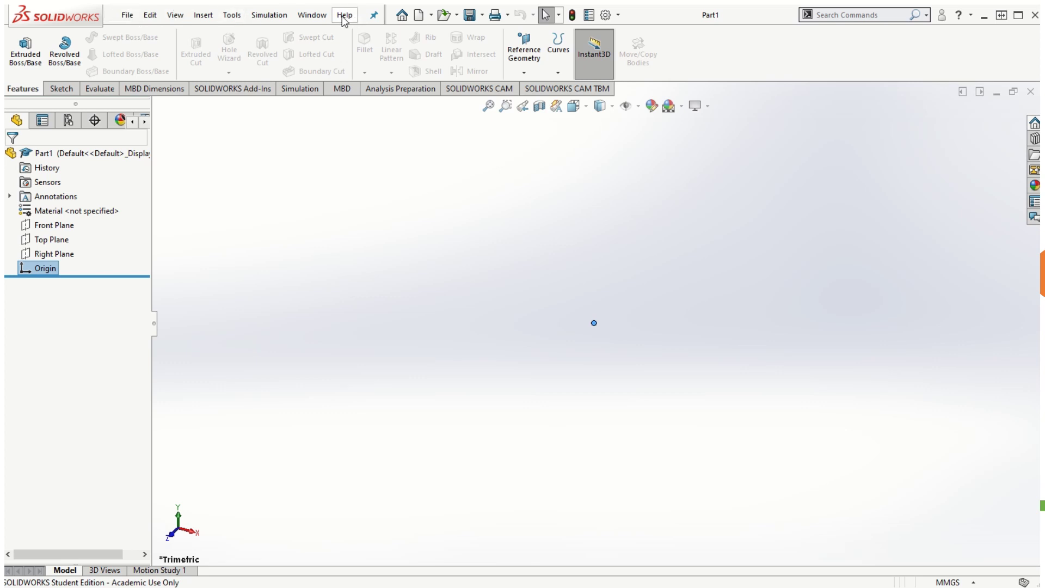
# - Unpin the main menu bar so it collapses, reveal it temporarily, and pin it open again
pyautogui.click(374, 16)
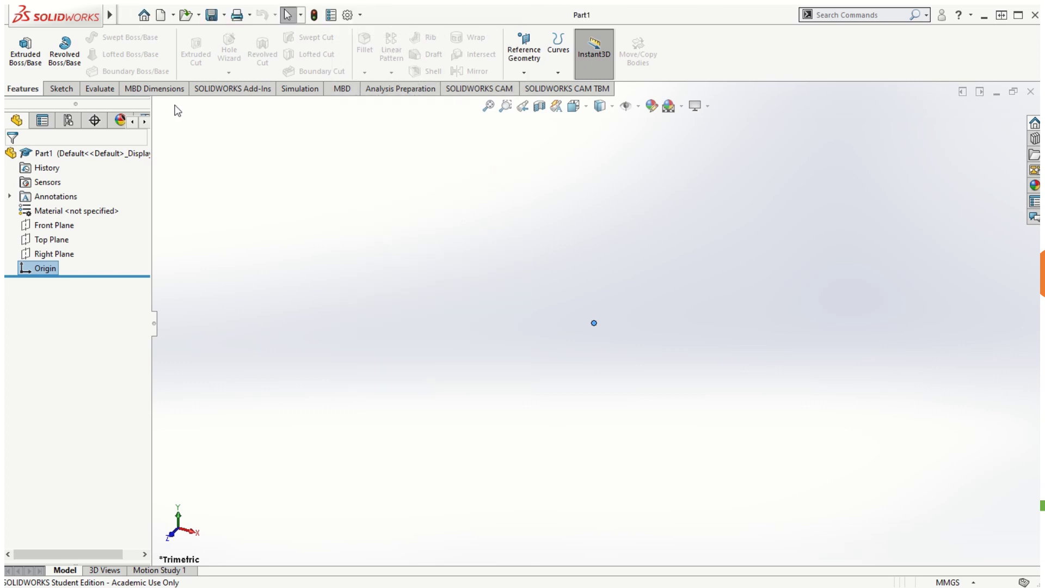
pyautogui.moveTo(109, 17)
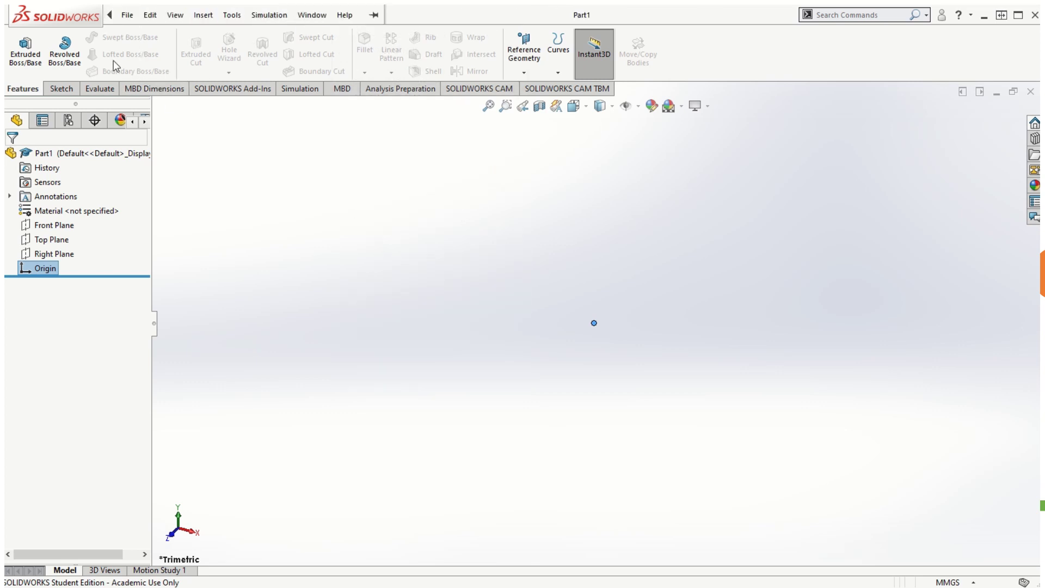
pyautogui.click(126, 16)
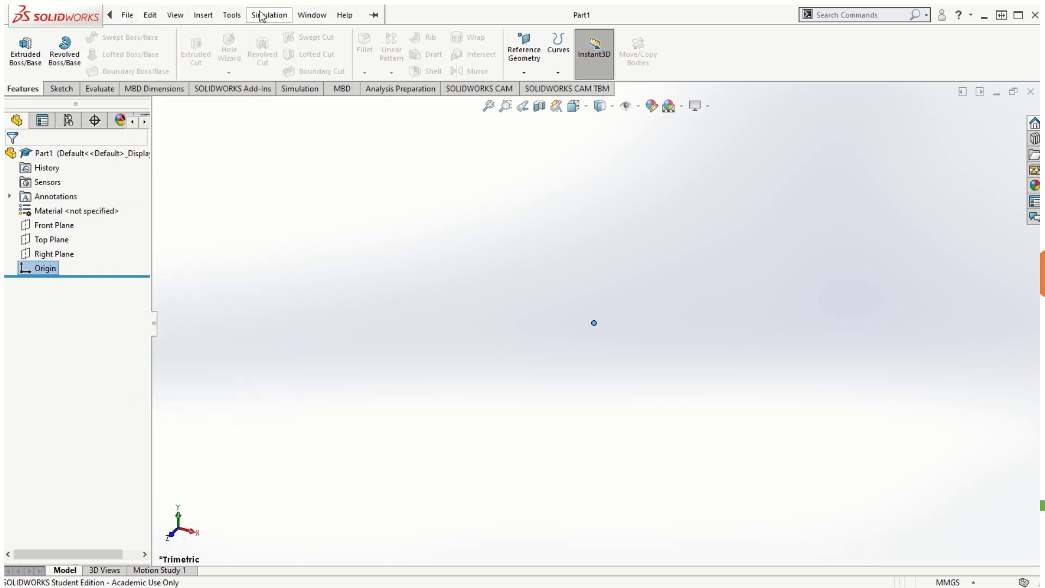
pyautogui.click(375, 15)
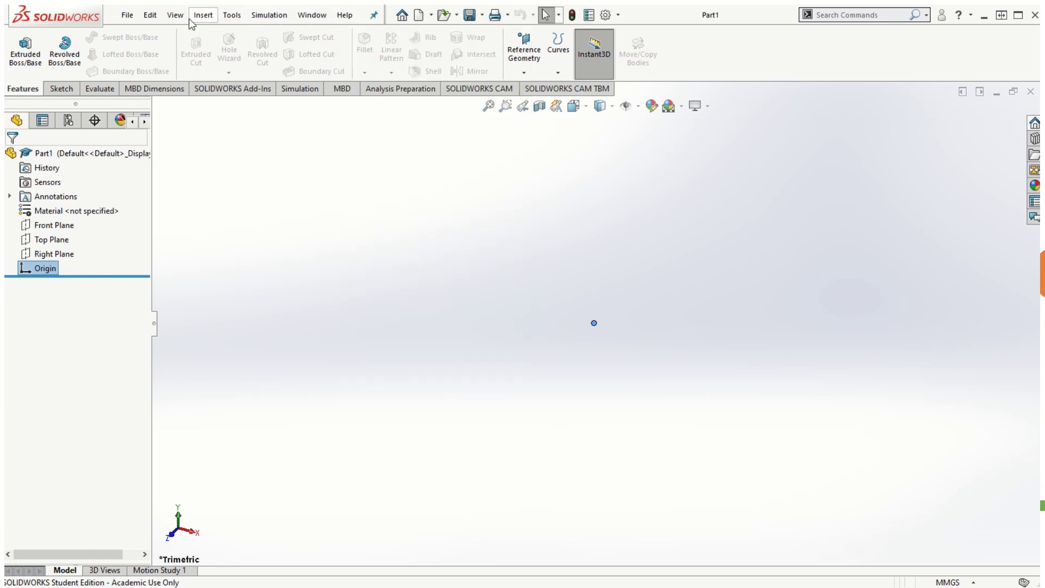
pyautogui.click(127, 17)
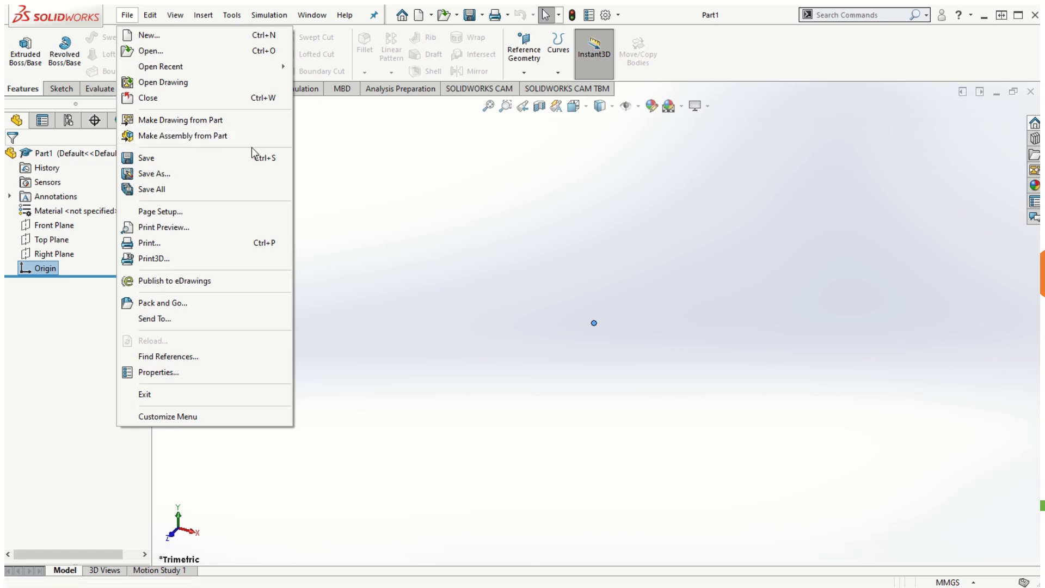
pyautogui.moveTo(156, 22)
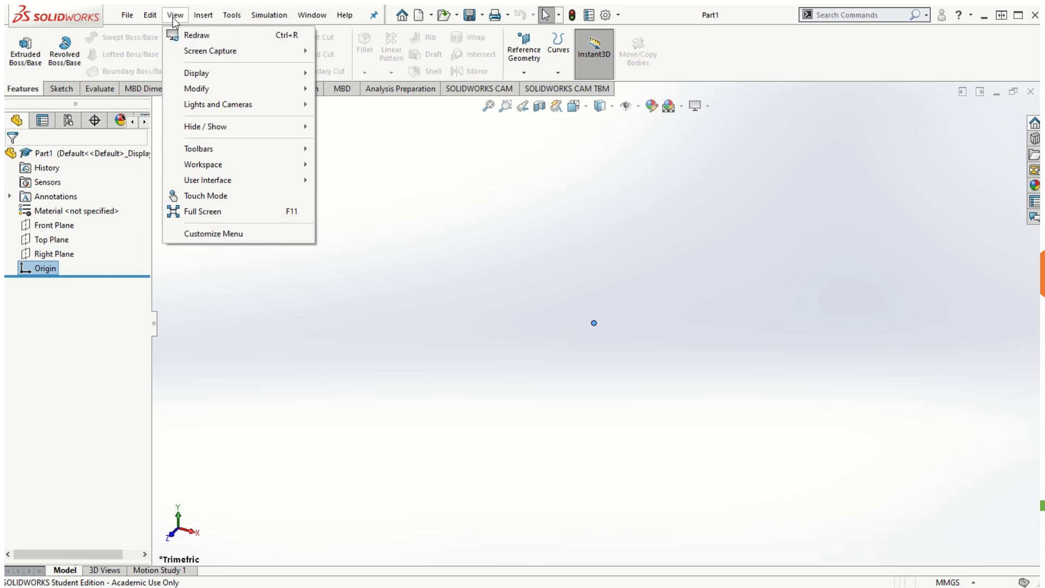
pyautogui.moveTo(204, 22)
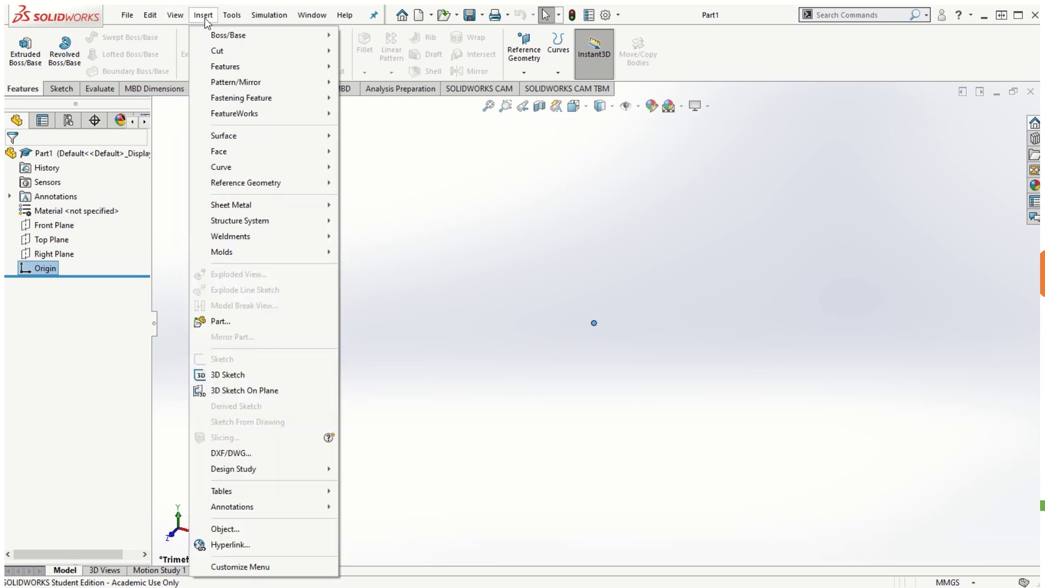
pyautogui.moveTo(270, 25)
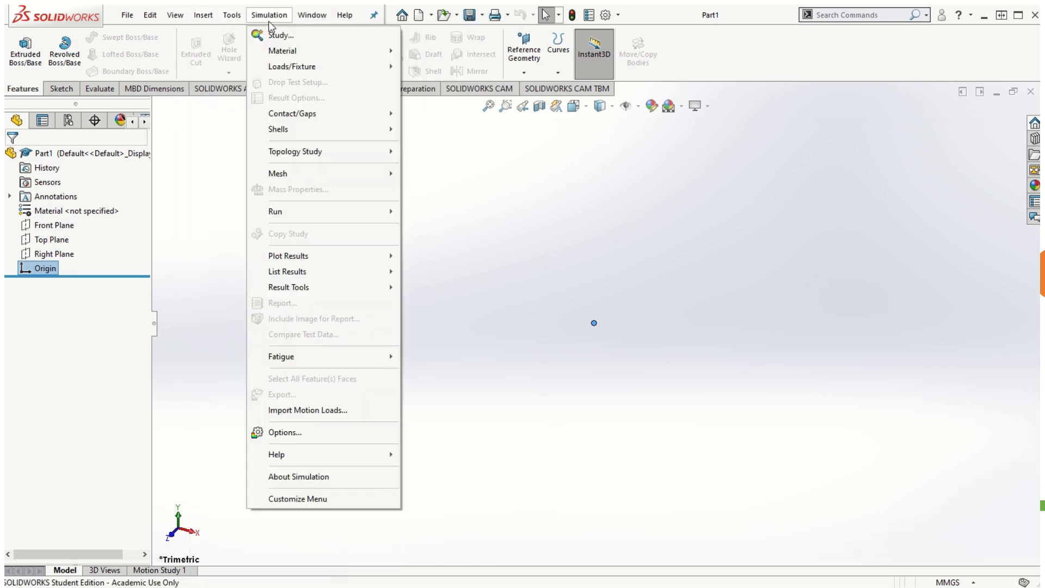
pyautogui.moveTo(313, 18)
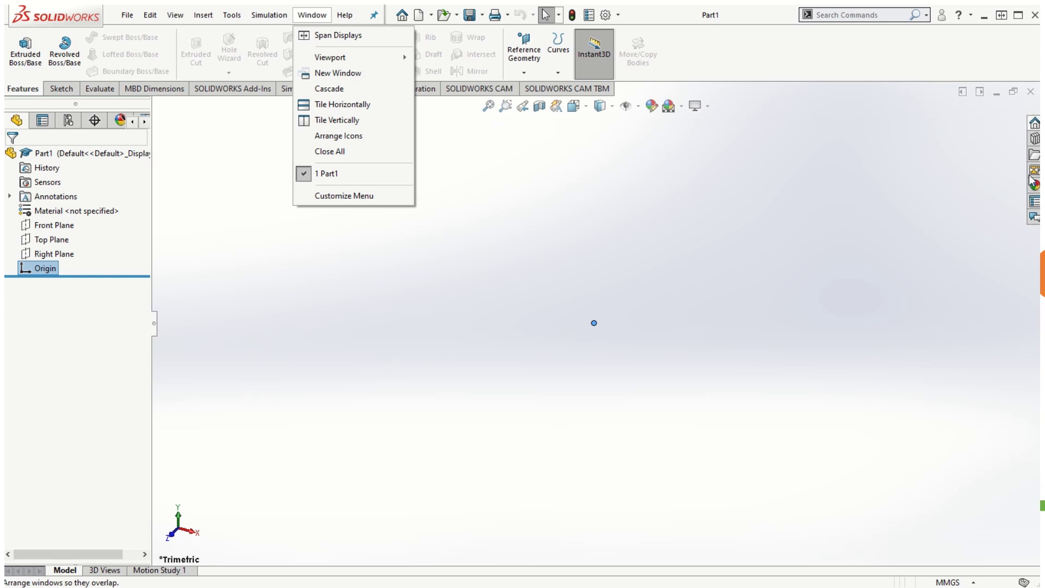
pyautogui.click(989, 177)
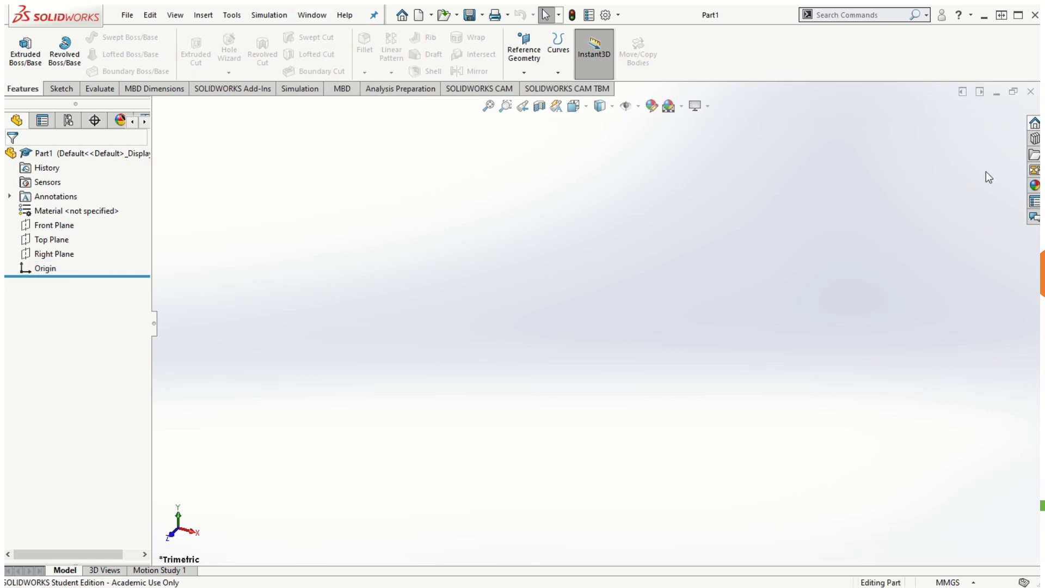
# - Load the Toolbox add-in from the Design Library
pyautogui.click(1034, 140)
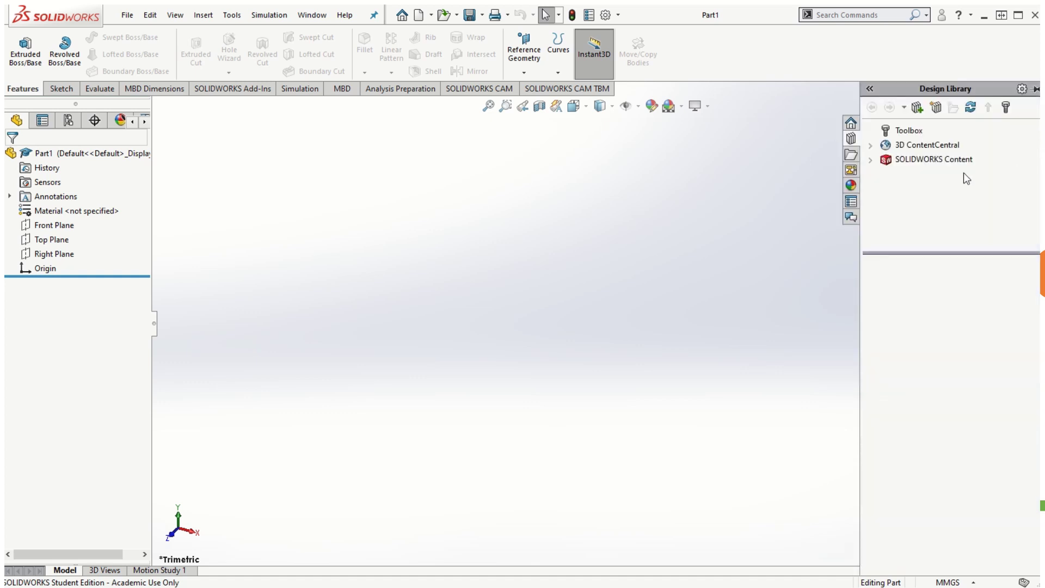
pyautogui.click(908, 131)
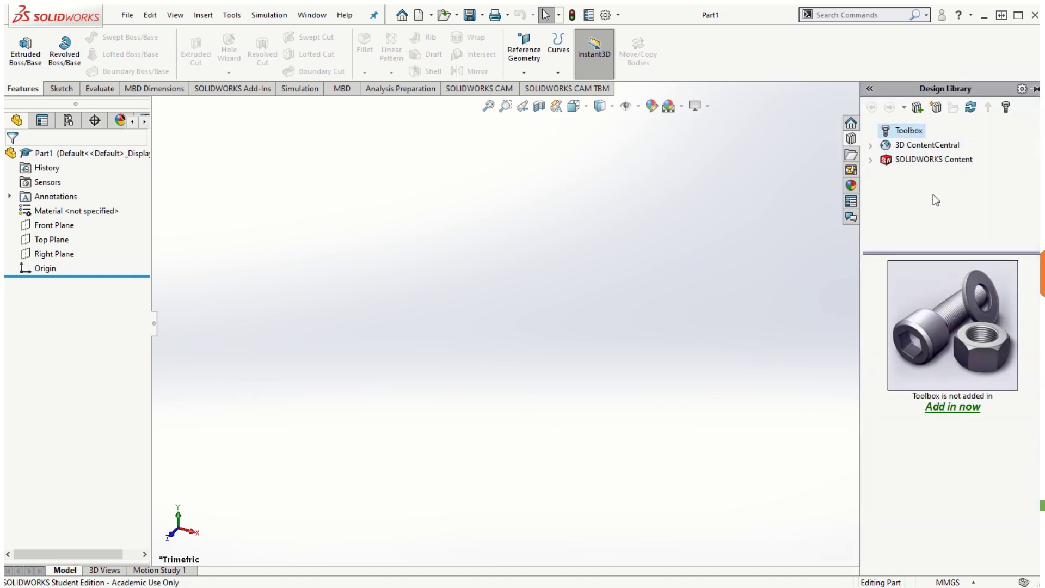
pyautogui.click(949, 410)
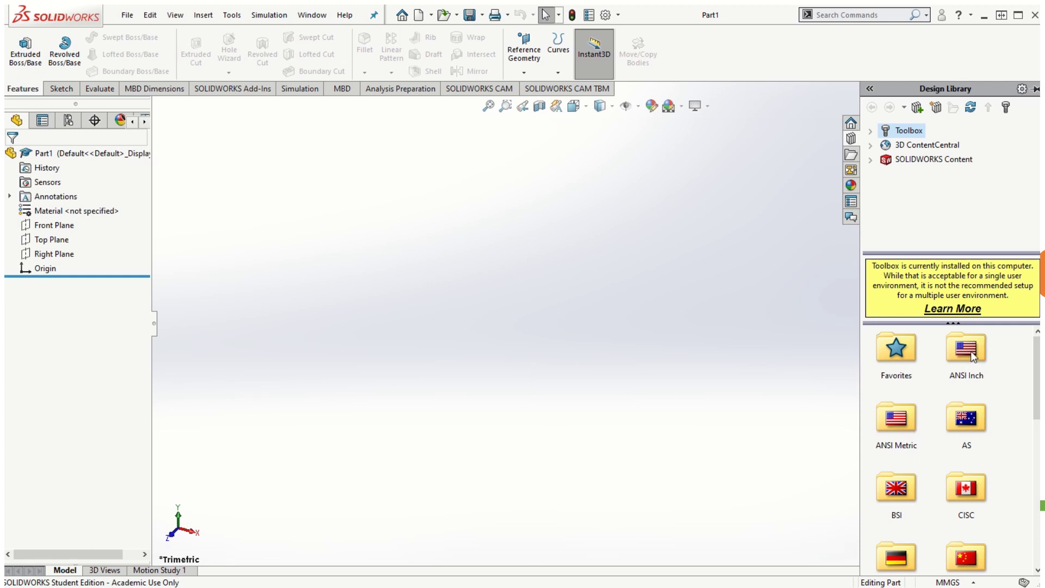
# - Browse Toolbox's ANSI Metric hardware categories, including power transmission gears and washers, and view the options for hiding and showing items
pyautogui.doubleClick(897, 419)
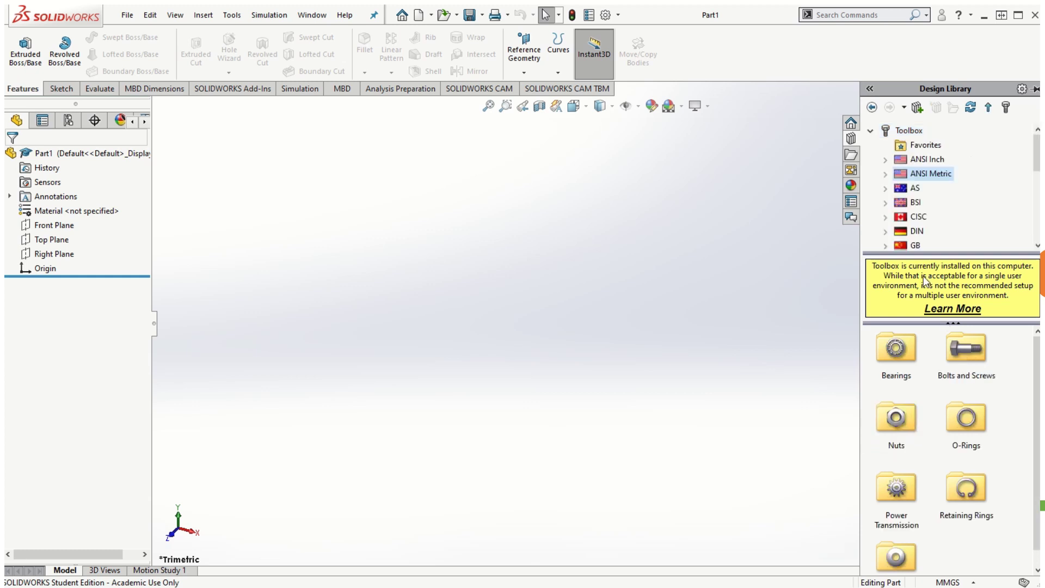
pyautogui.click(885, 174)
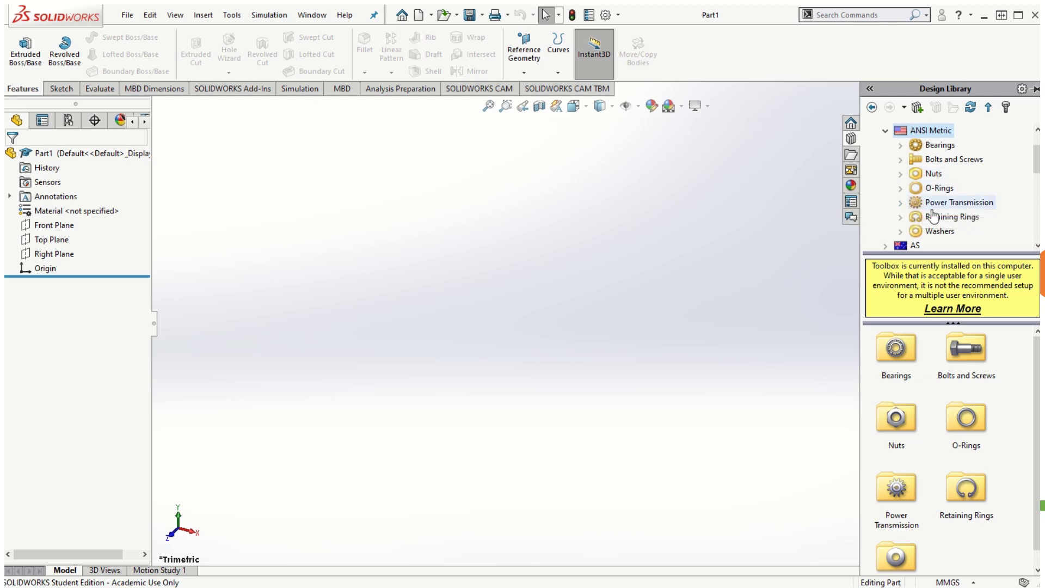
pyautogui.click(901, 204)
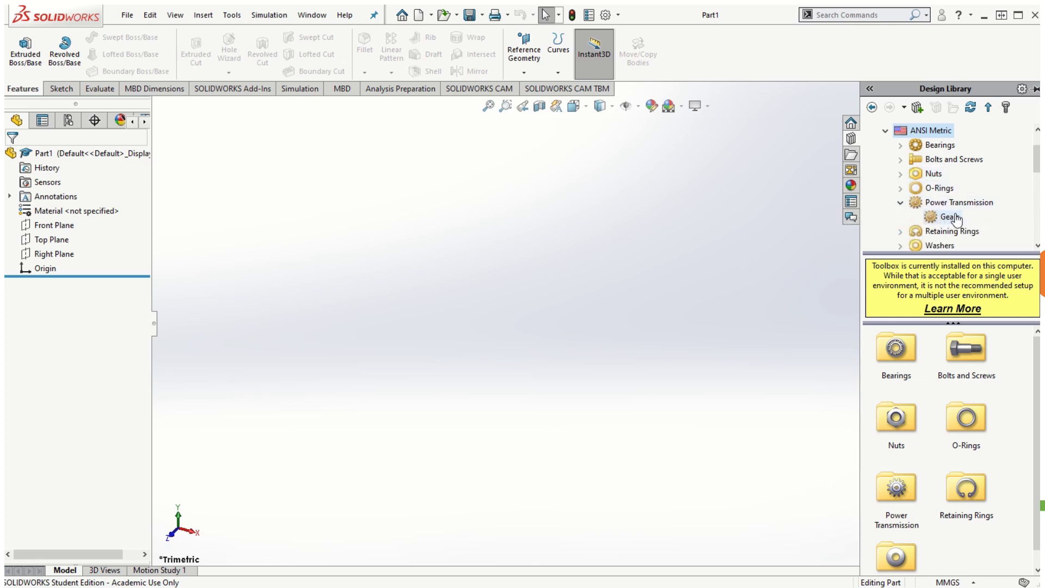
pyautogui.scroll(-1, 950, 238)
pyautogui.doubleClick(937, 202)
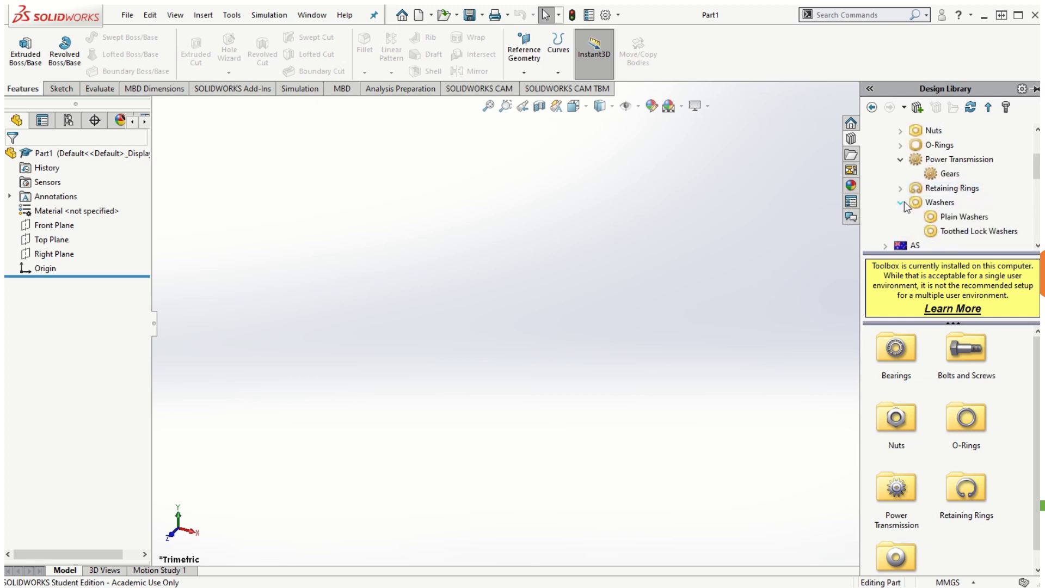
pyautogui.scroll(2, 949, 216)
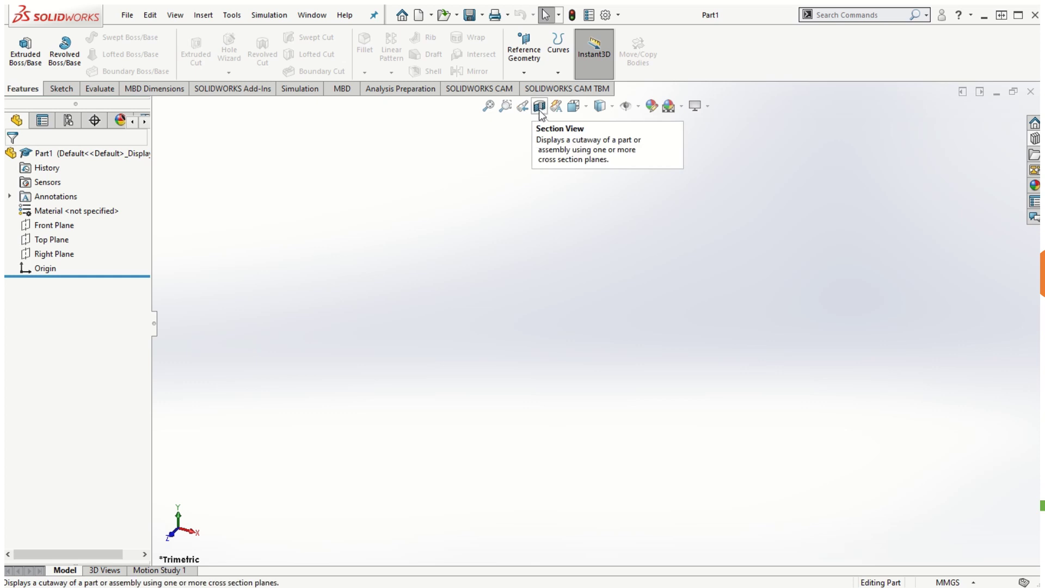
pyautogui.click(639, 111)
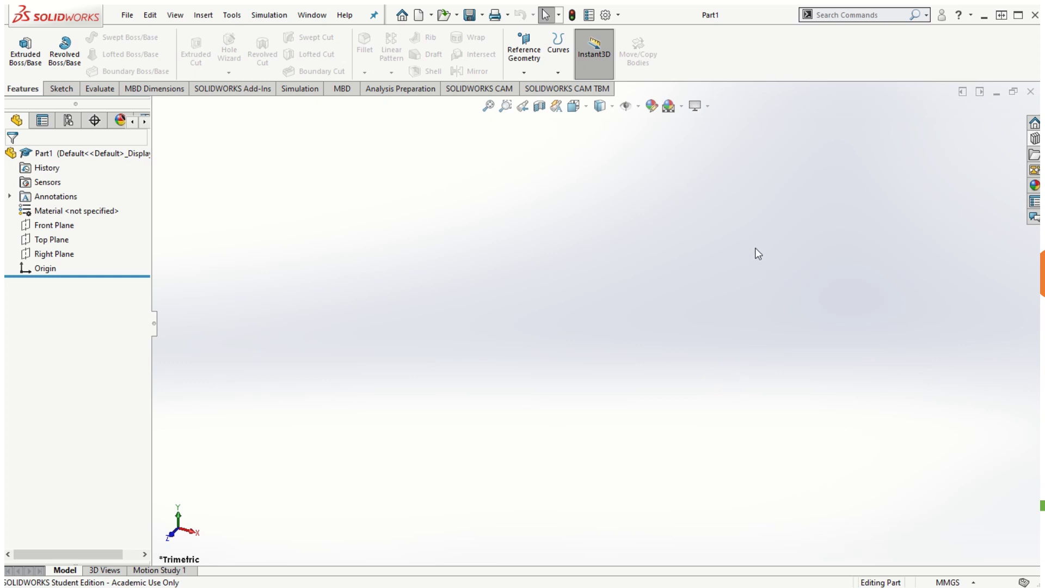
# - Search the commands for "circle" and reveal where the Circle sketch command is located
pyautogui.click(846, 15)
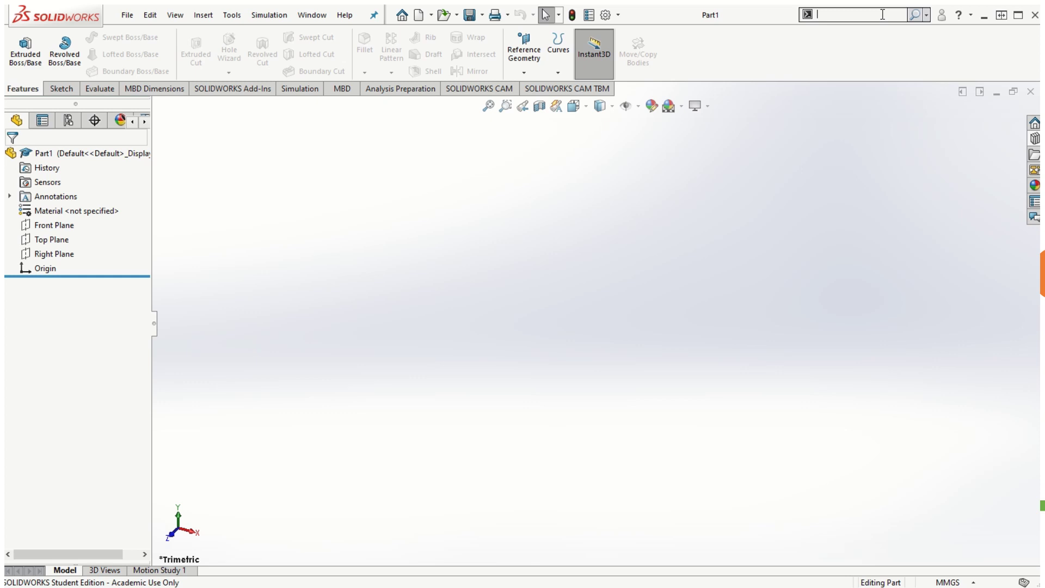
pyautogui.write('rcle')
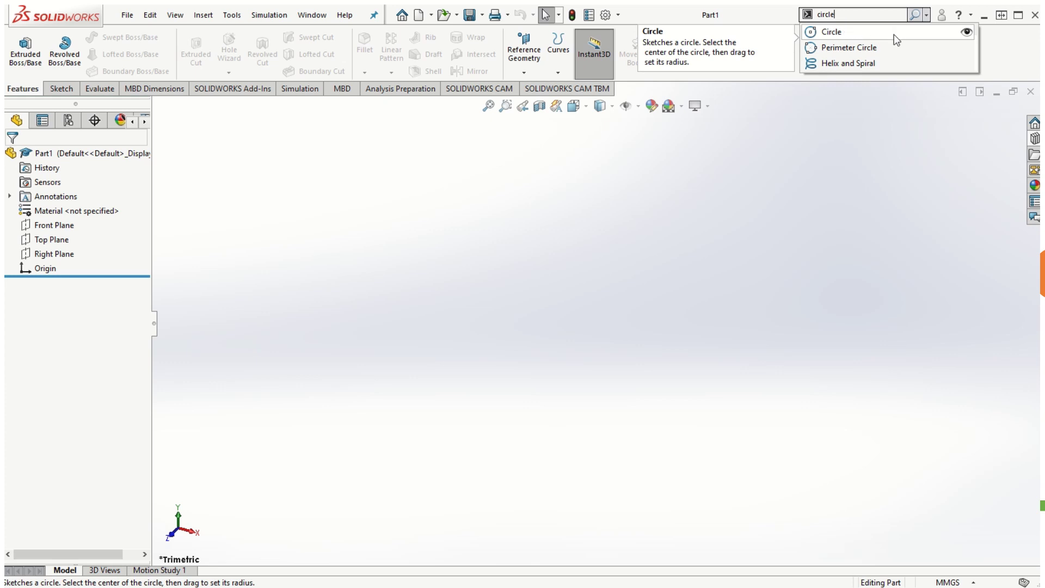
pyautogui.click(965, 31)
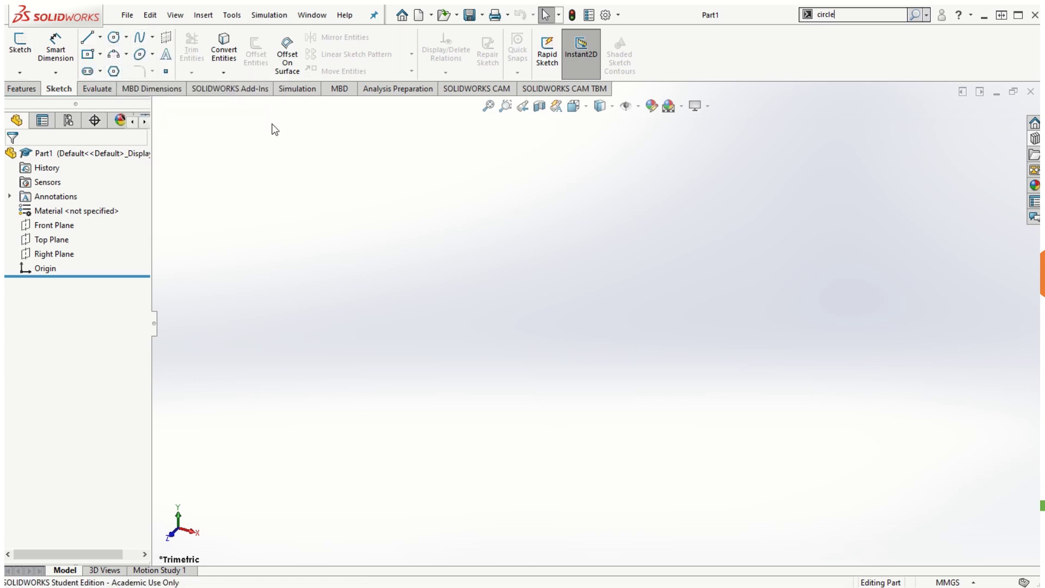
# - Search the commands for "move" and dismiss the suggestions
pyautogui.doubleClick(855, 16)
pyautogui.write('move')
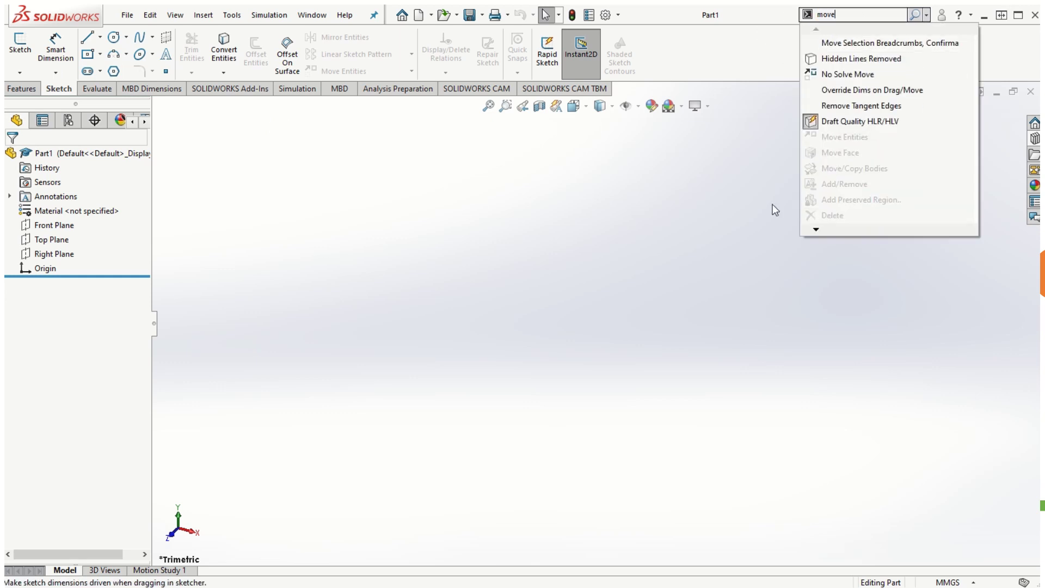
pyautogui.click(646, 289)
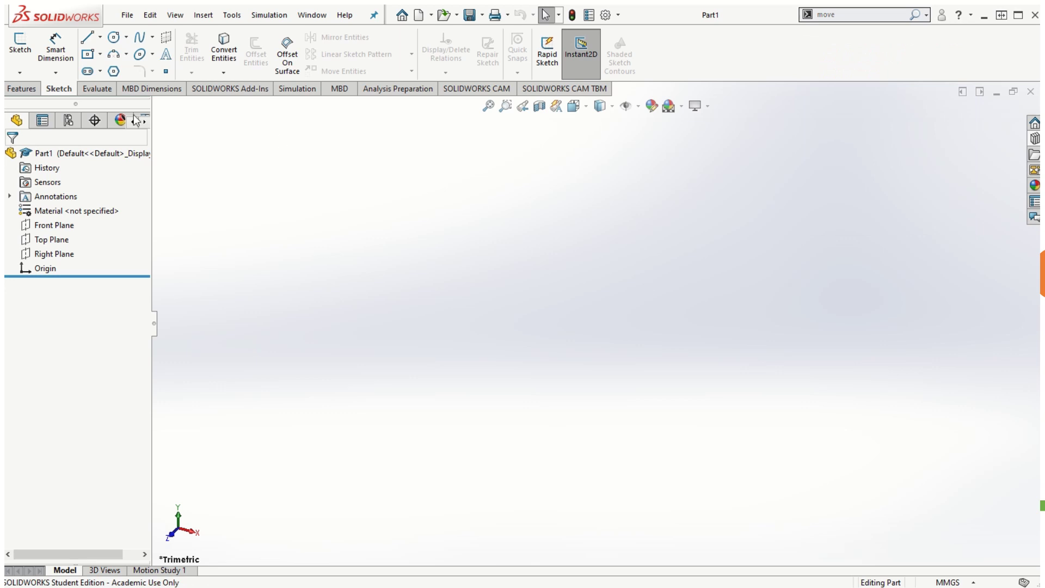
# - Return to the feature commands, search for "move/copy" and try to locate the Move/Copy Bodies command
pyautogui.click(24, 89)
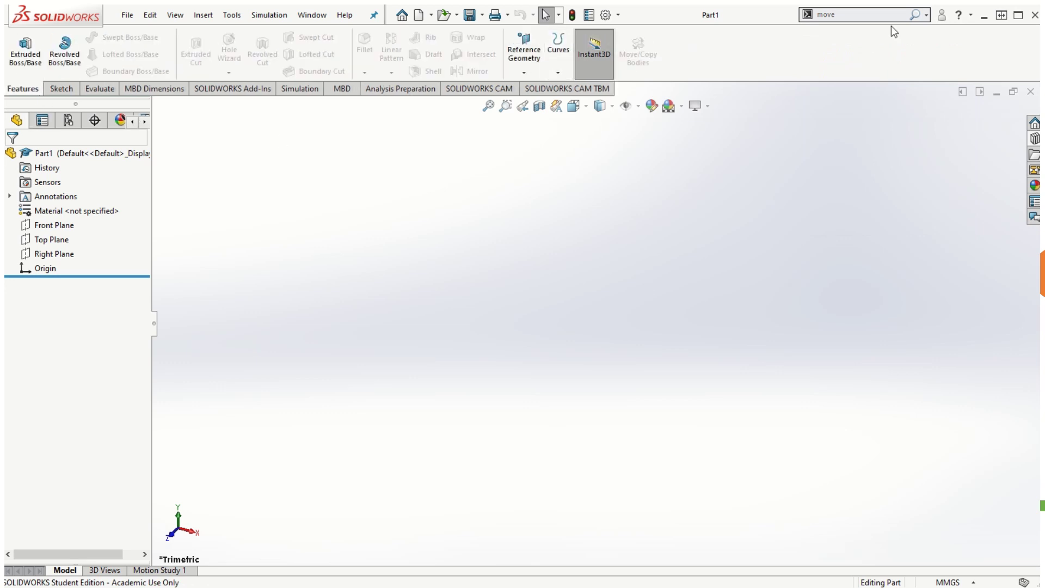
pyautogui.click(846, 14)
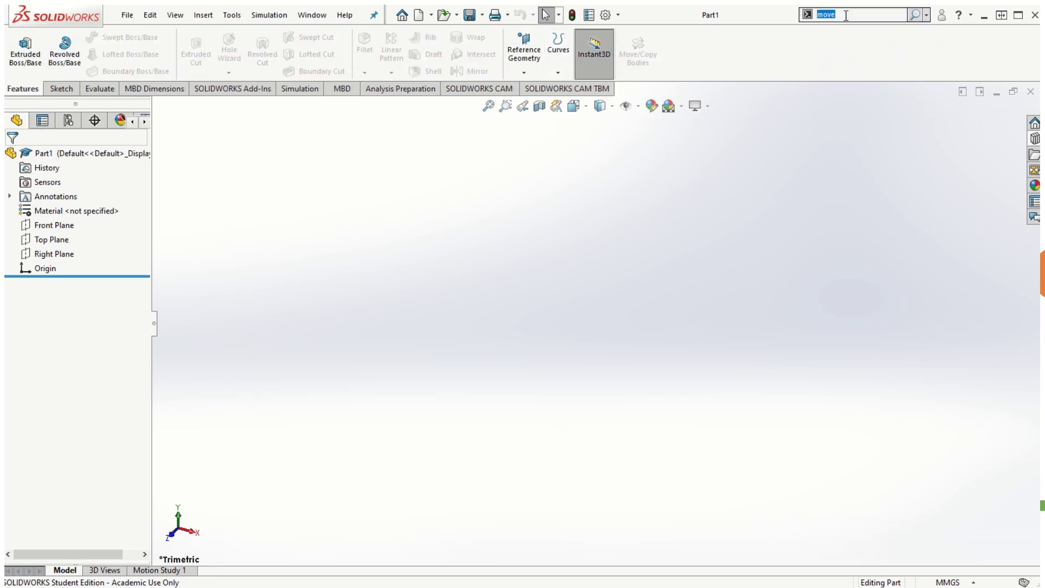
pyautogui.write('move')
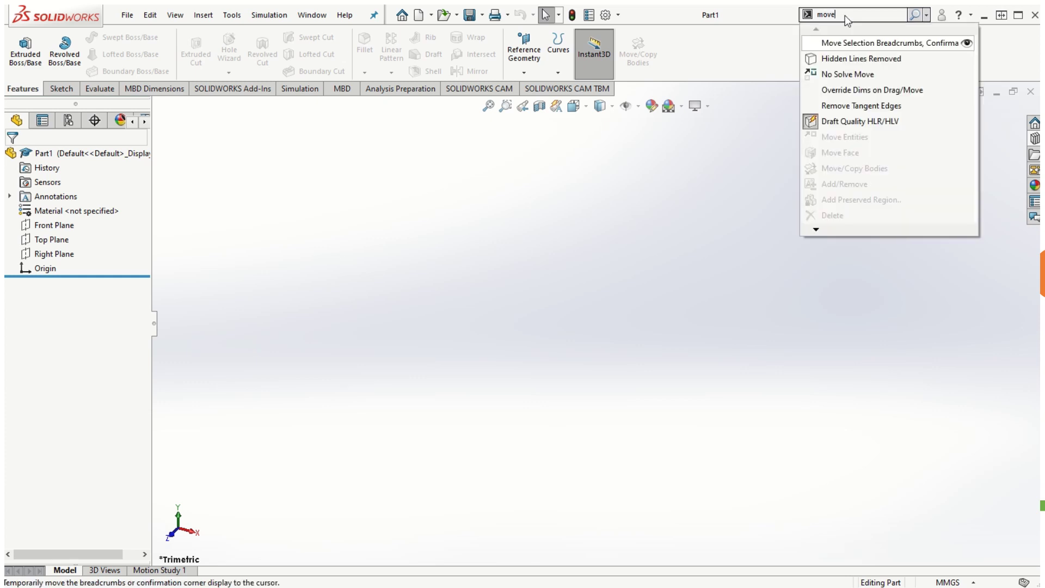
pyautogui.write('/copy')
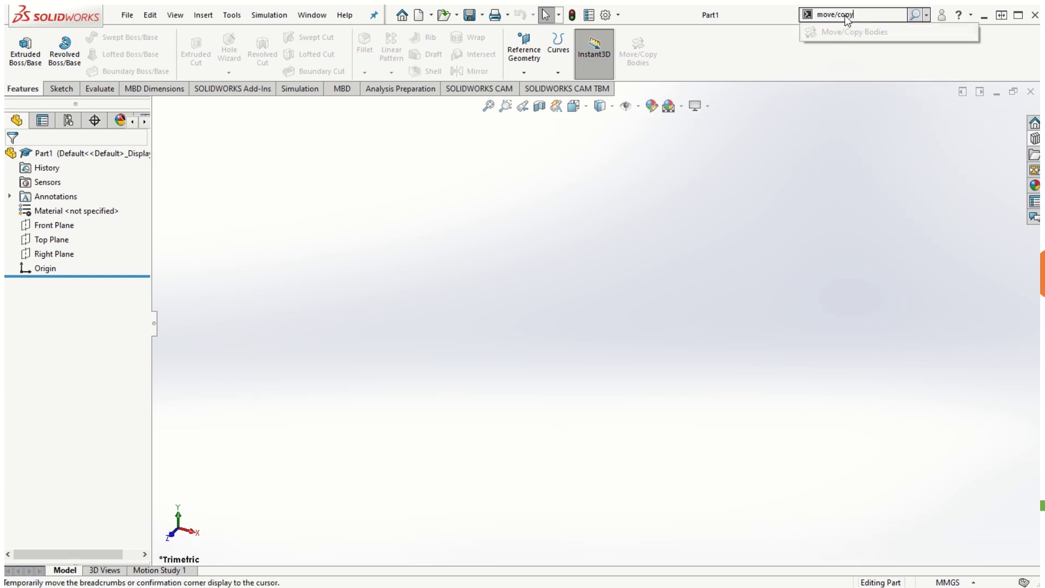
pyautogui.click(859, 15)
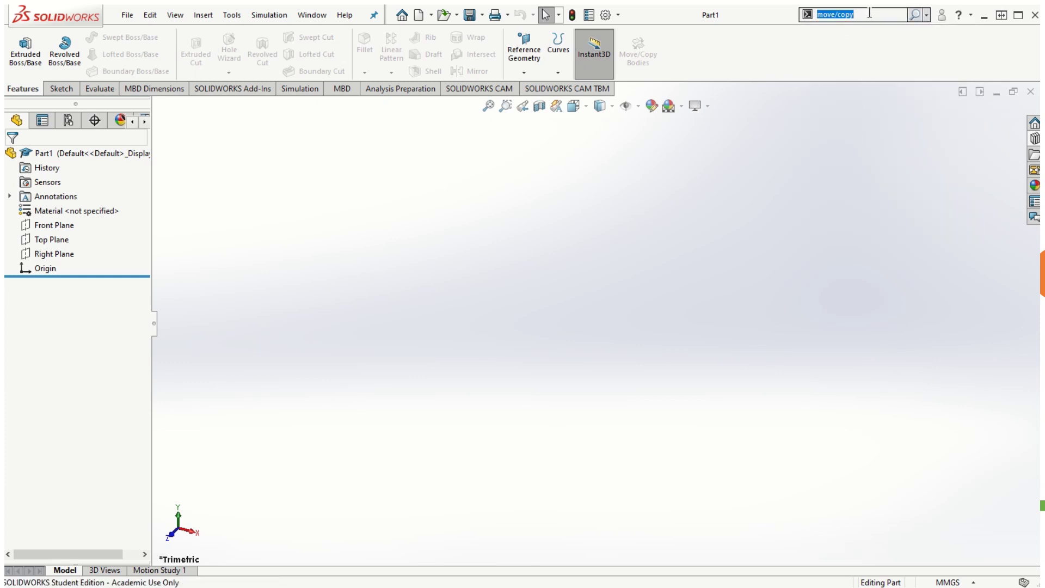
pyautogui.click(916, 16)
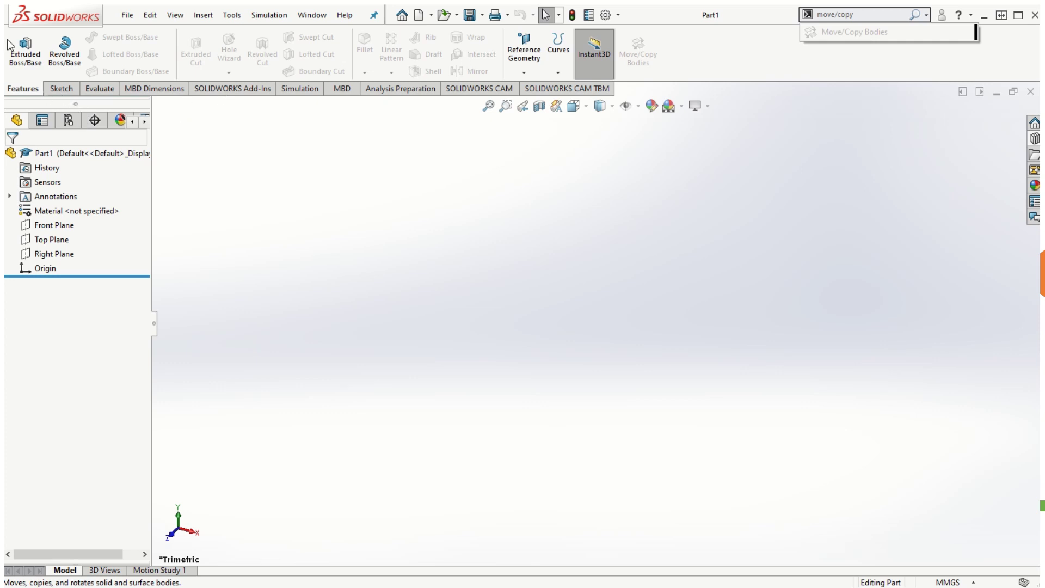
pyautogui.click(975, 32)
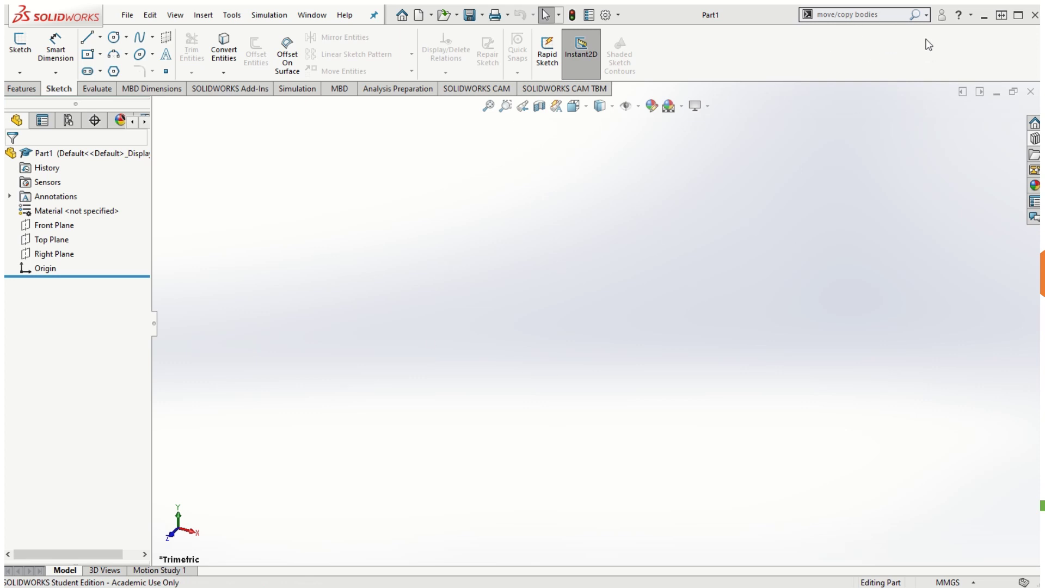
# - Examine the search scopes available besides commands, keeping the command search active
pyautogui.click(925, 18)
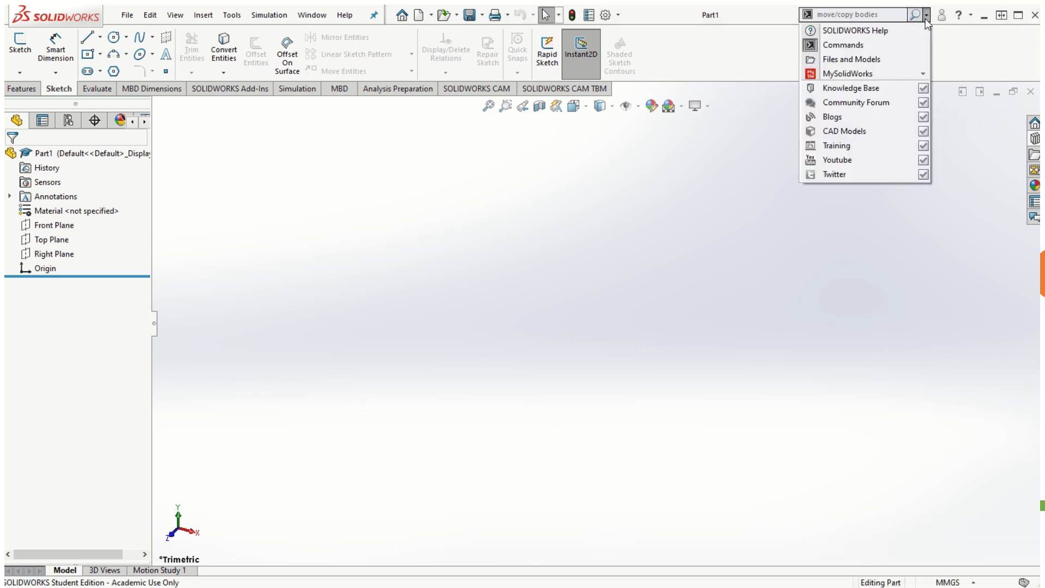
pyautogui.click(747, 58)
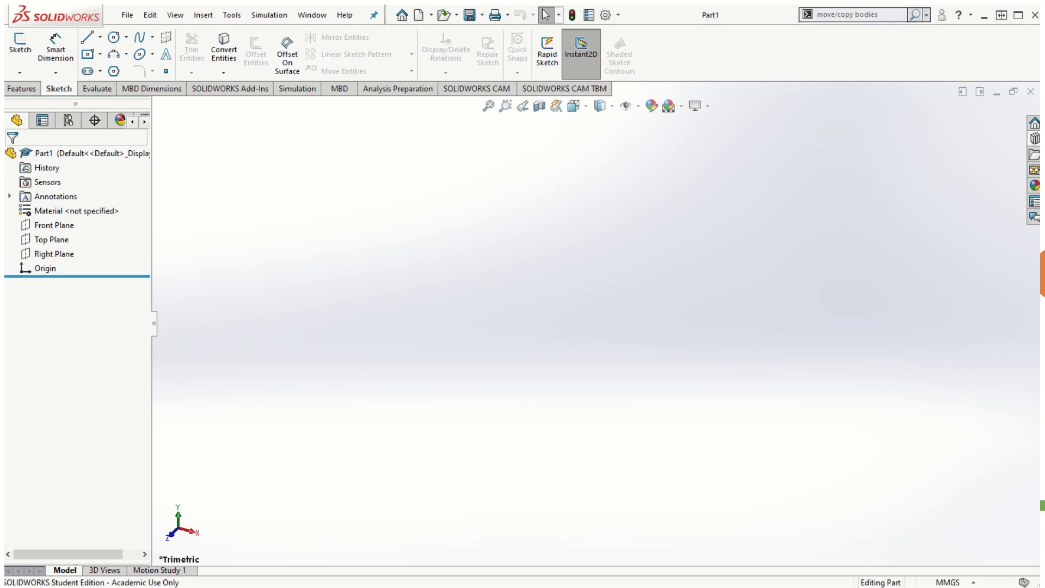
pyautogui.tripleClick(859, 20)
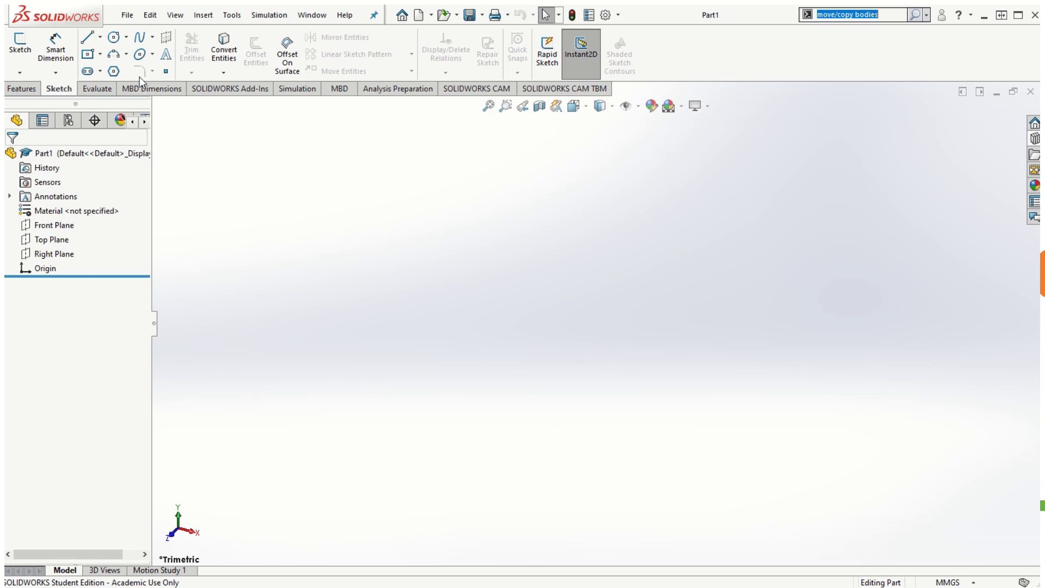
# - Save the part to the Desktop as Part1, reviewing the available file formats and keeping the Part (*.prt;*.sldprt) type
pyautogui.click(127, 14)
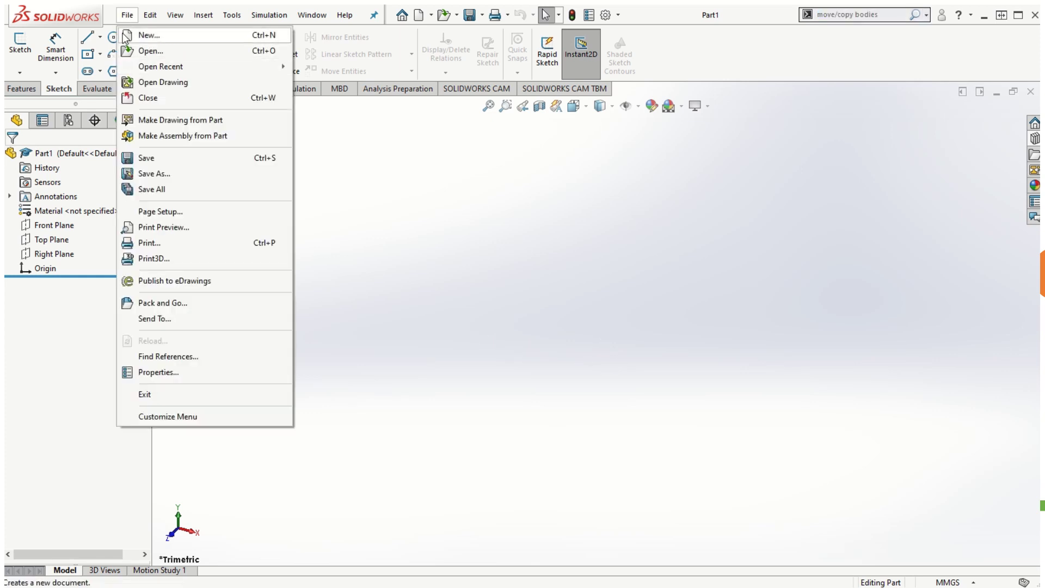
pyautogui.click(154, 173)
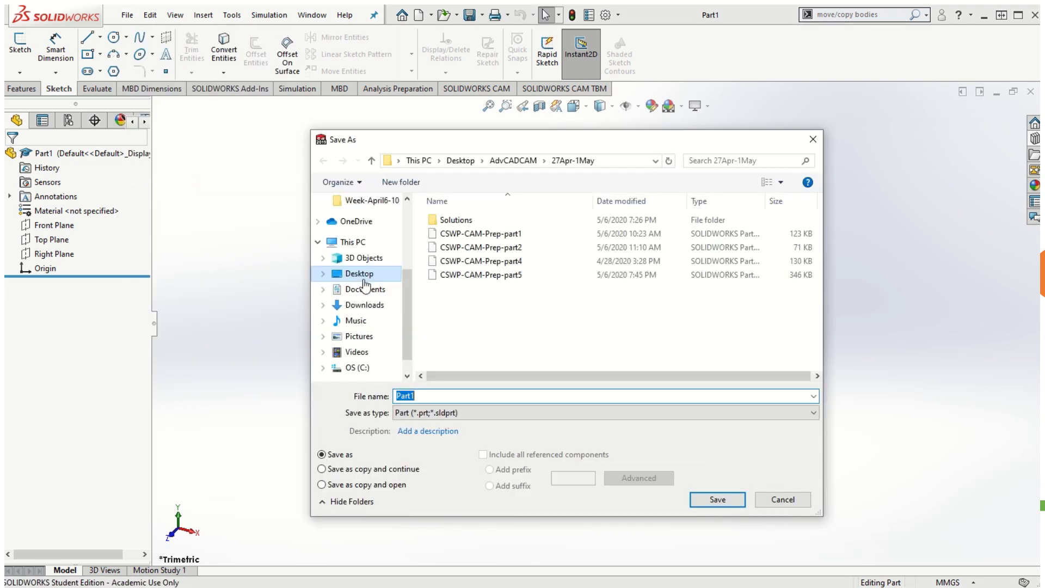
pyautogui.moveTo(470, 148); pyautogui.dragTo(402, 115)
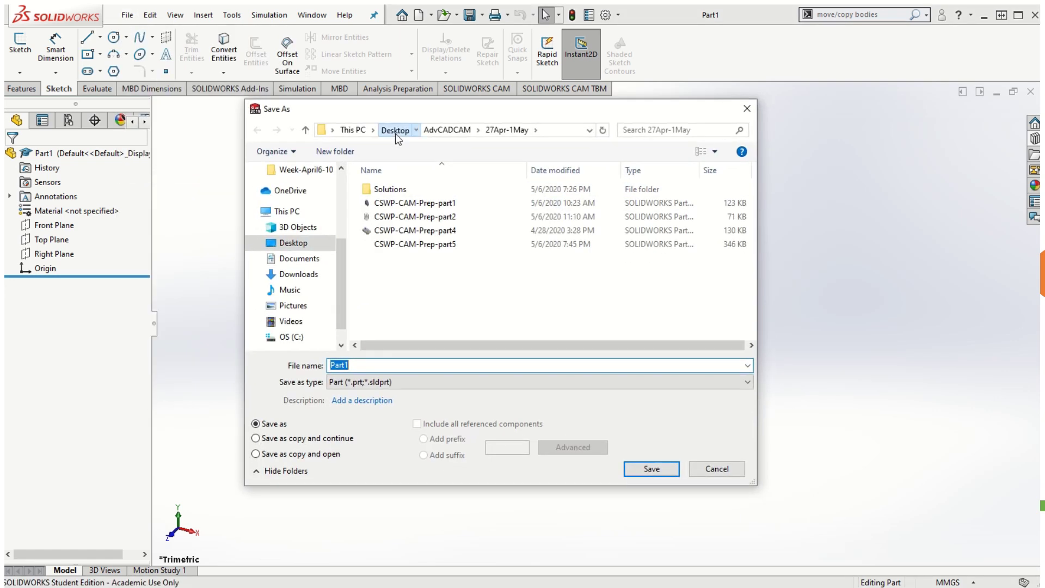
pyautogui.click(396, 133)
pyautogui.scroll(-5, 425, 269)
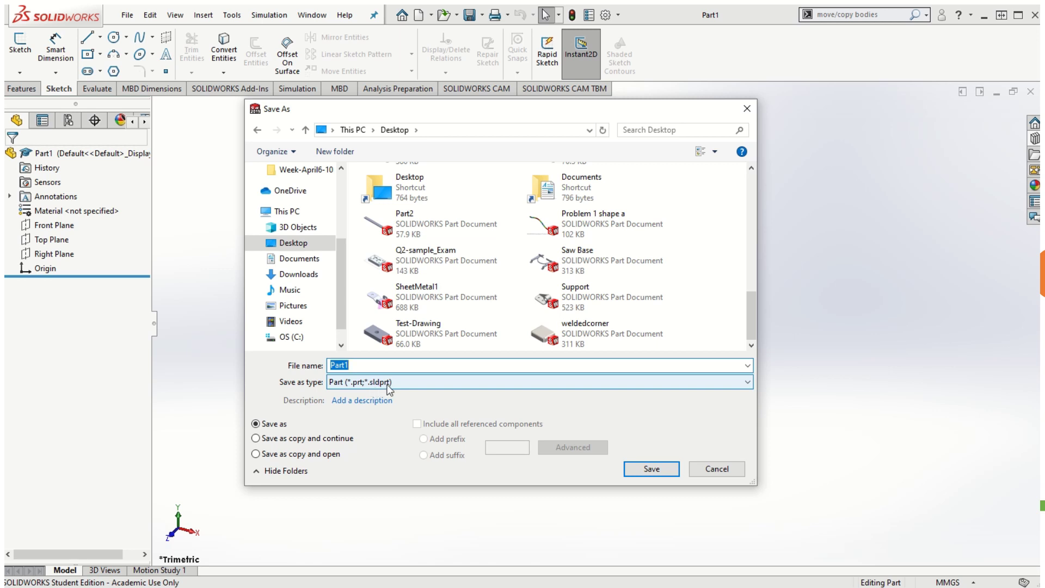
pyautogui.click(467, 379)
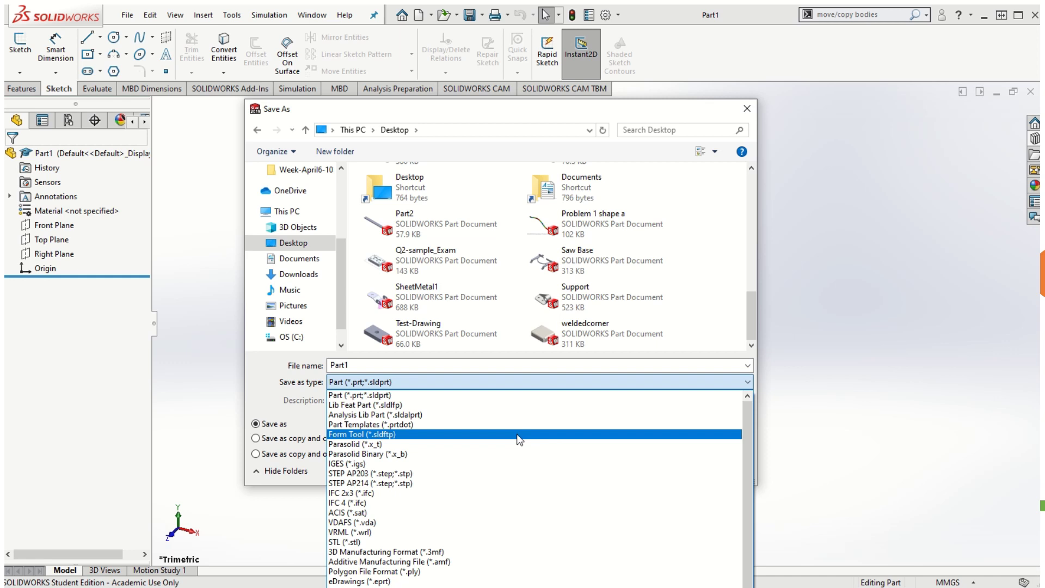
pyautogui.click(900, 320)
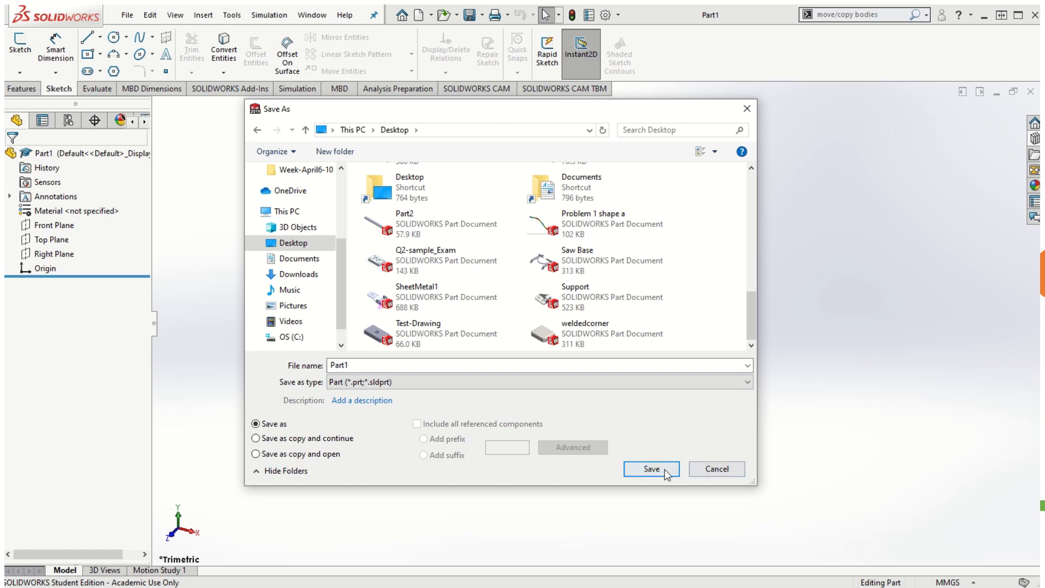
pyautogui.click(665, 471)
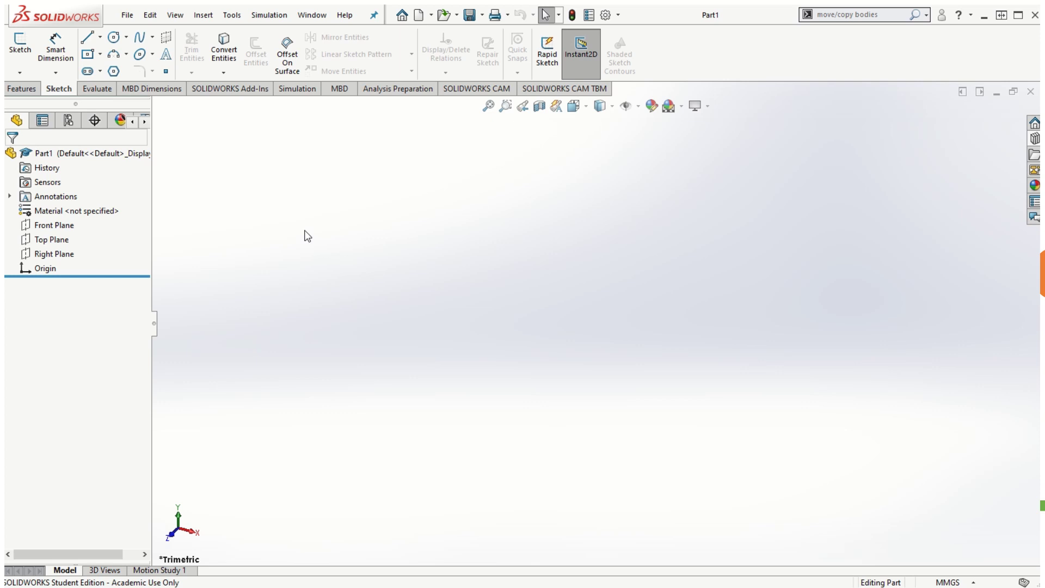
# - Open the recent part CSWP-CAM-Prep-part4 and select the large top face of its base block
pyautogui.click(126, 15)
pyautogui.moveTo(219, 66)
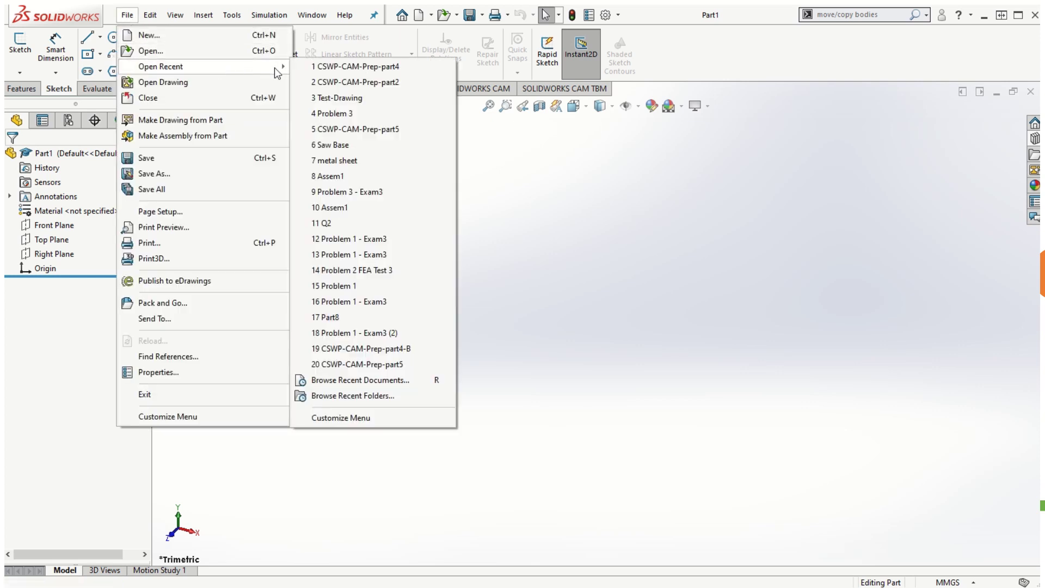
pyautogui.click(349, 70)
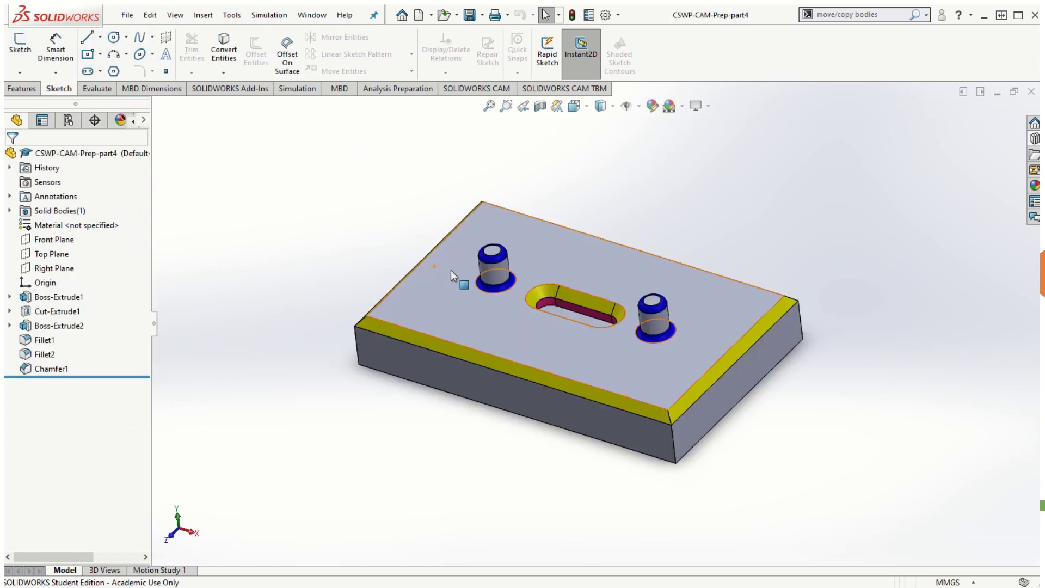
pyautogui.moveTo(639, 382); pyautogui.dragTo(587, 414, button='middle')
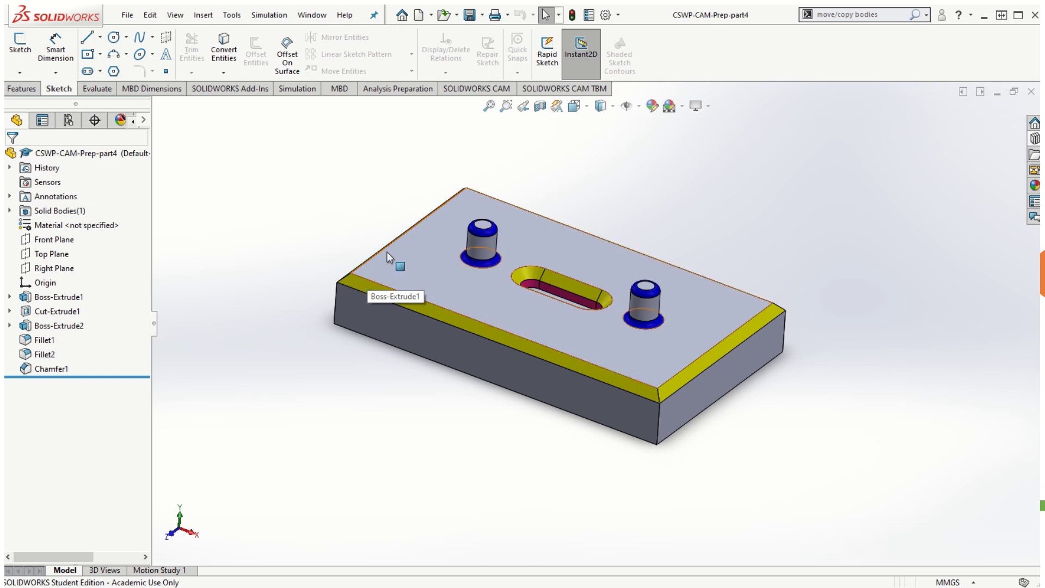
pyautogui.click(436, 244)
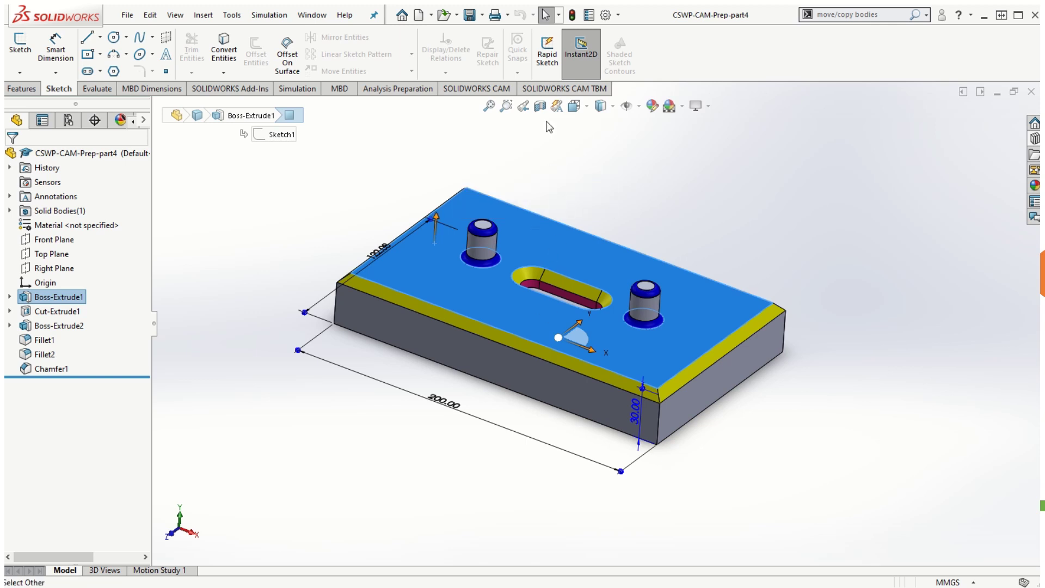
# - Check the lengths of the base block's vertical corner edges and long lower front edge, then clear the selection
pyautogui.click(744, 438)
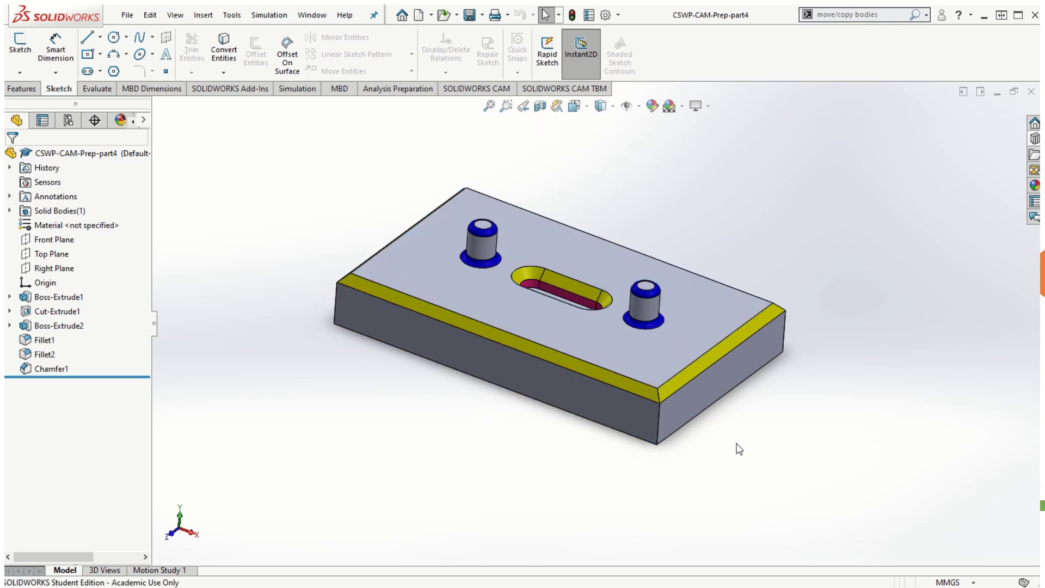
pyautogui.click(336, 296)
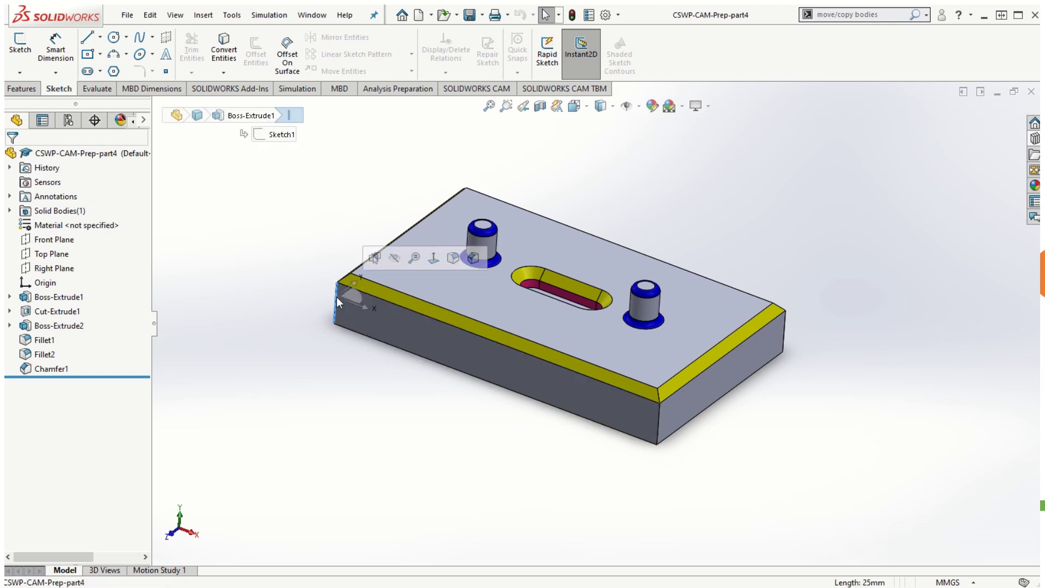
pyautogui.click(390, 344)
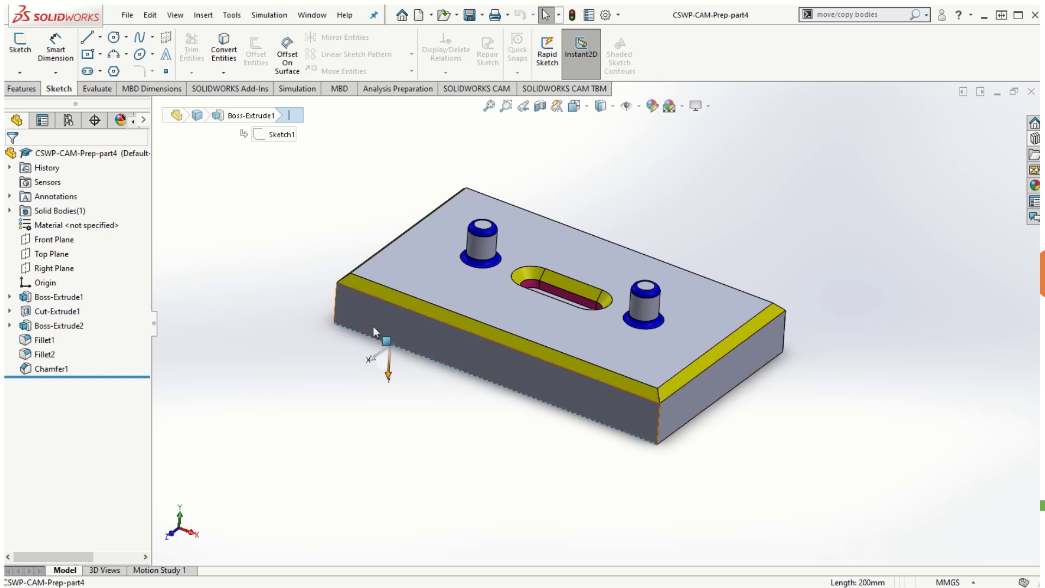
pyautogui.click(557, 448)
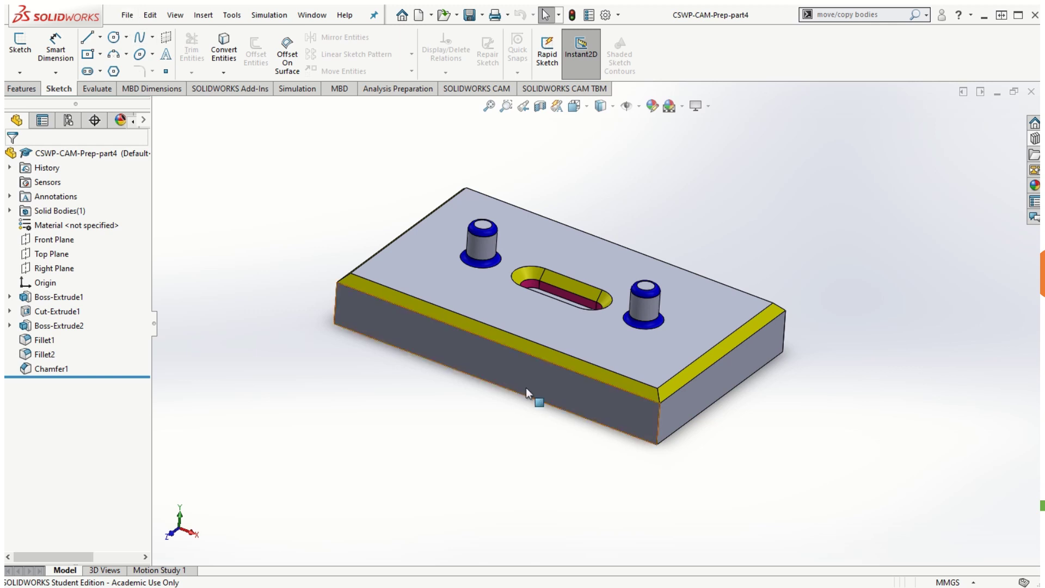
pyautogui.click(423, 357)
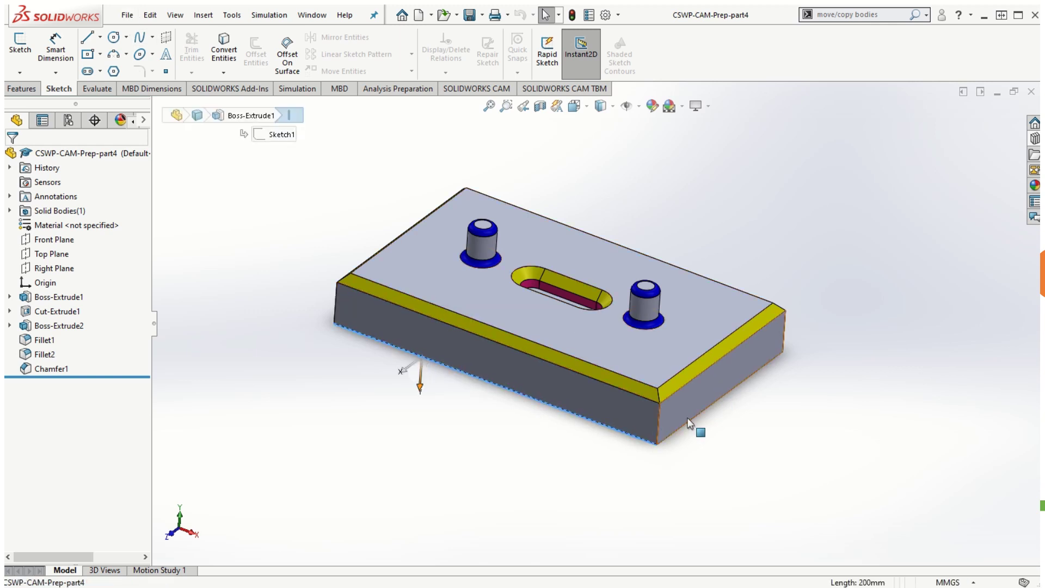
pyautogui.click(657, 419)
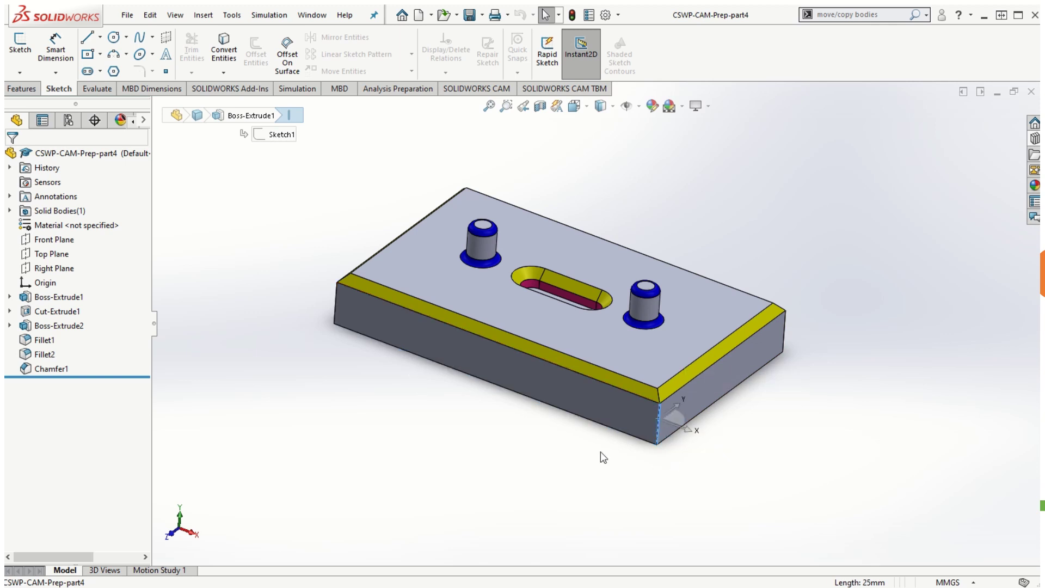
pyautogui.click(493, 380)
pyautogui.click(460, 447)
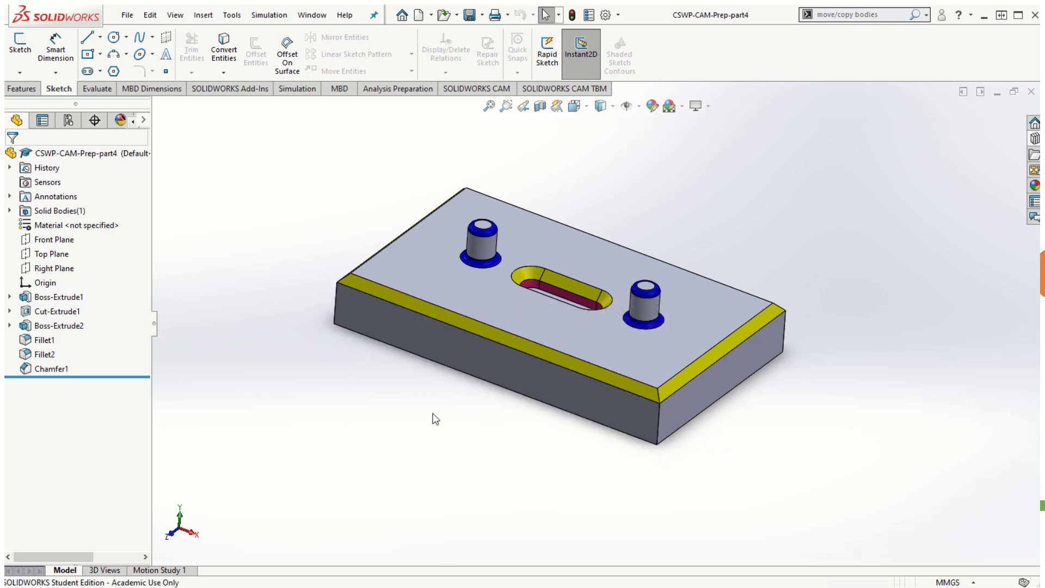
# - Open the recent part CSWP-CAM-Prep-part2 and view its cylinder and dowel hole from several angles
pyautogui.click(127, 14)
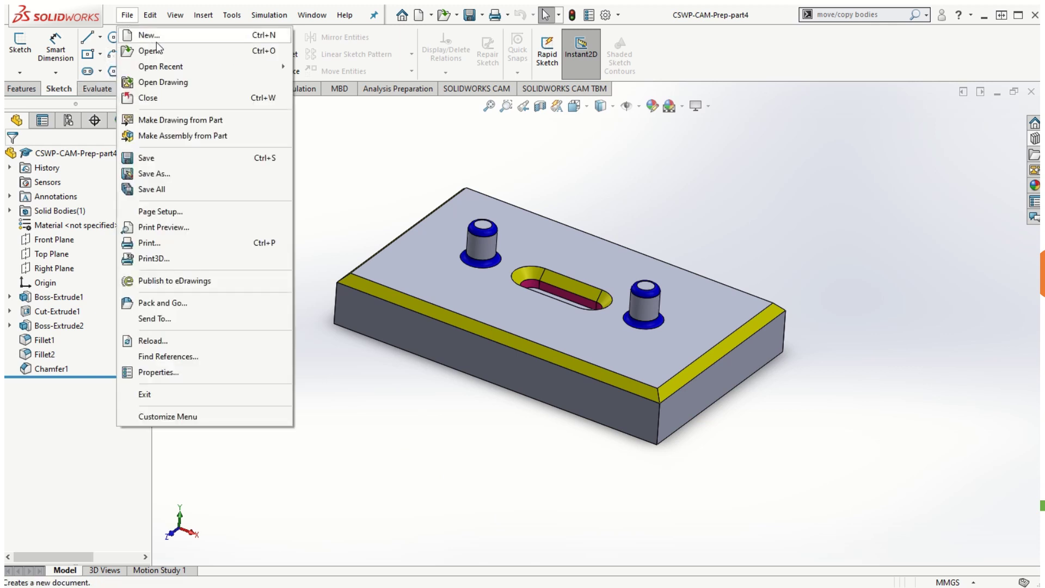
pyautogui.moveTo(189, 66)
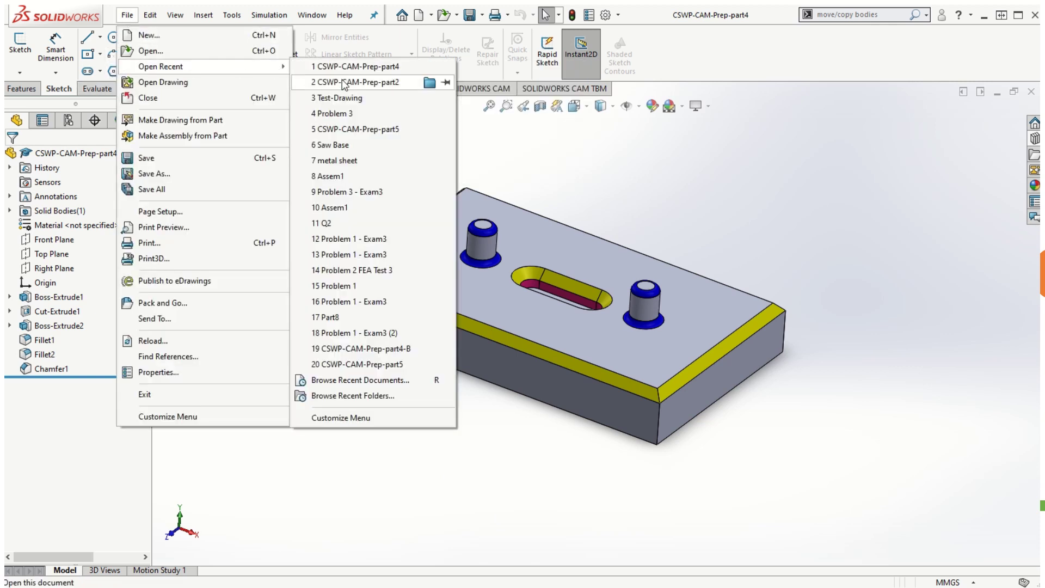
pyautogui.click(337, 66)
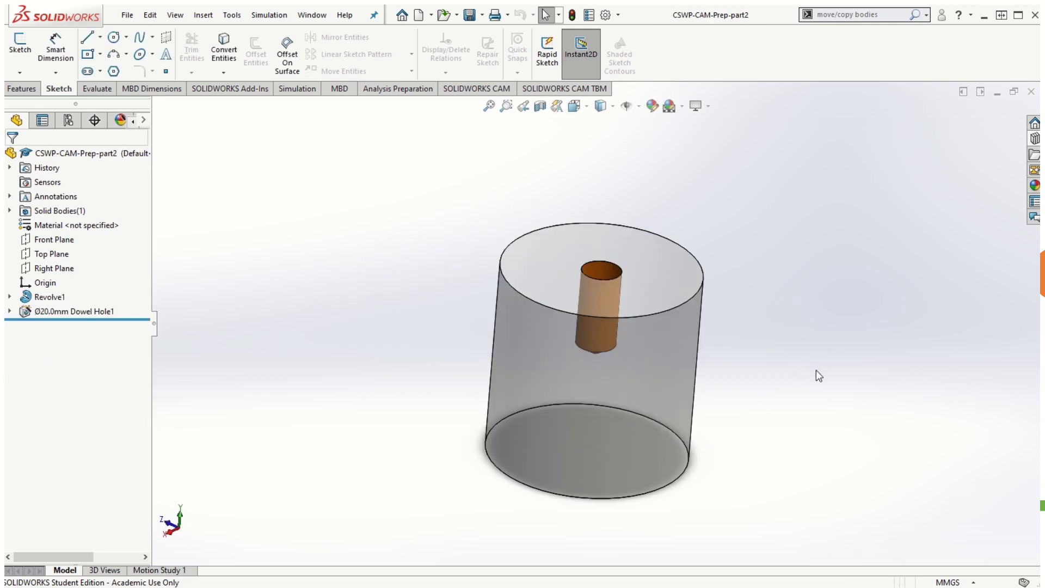
pyautogui.moveTo(799, 397); pyautogui.dragTo(751, 415, button='middle')
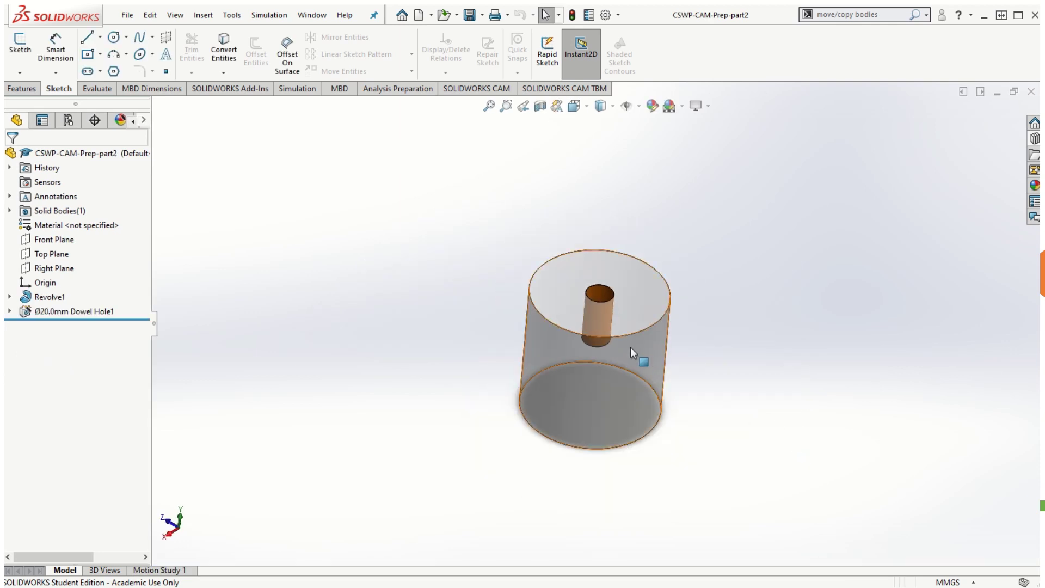
pyautogui.moveTo(632, 377); pyautogui.dragTo(622, 245, button='middle')
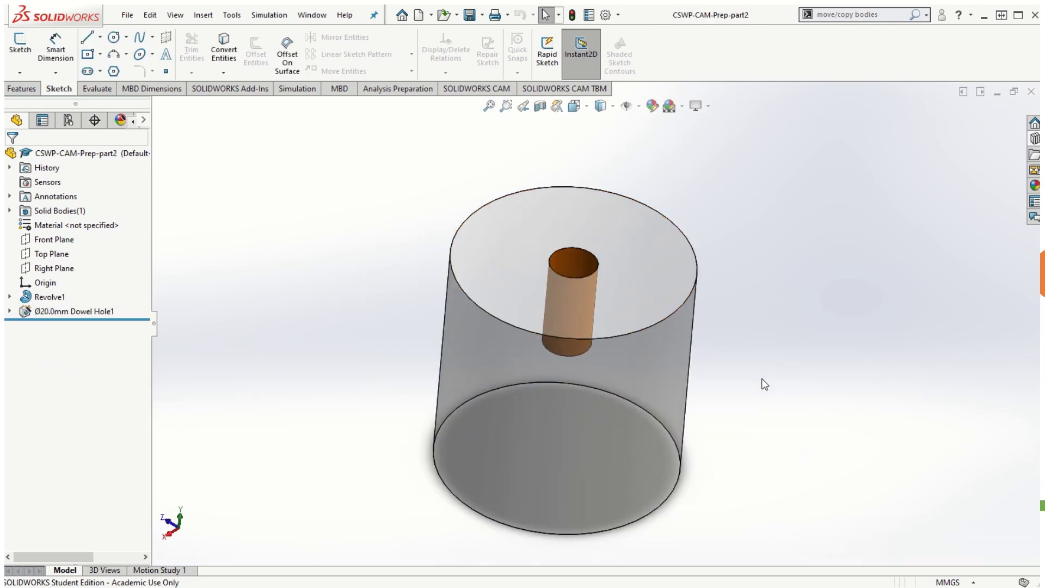
pyautogui.moveTo(762, 382); pyautogui.dragTo(748, 263, button='middle')
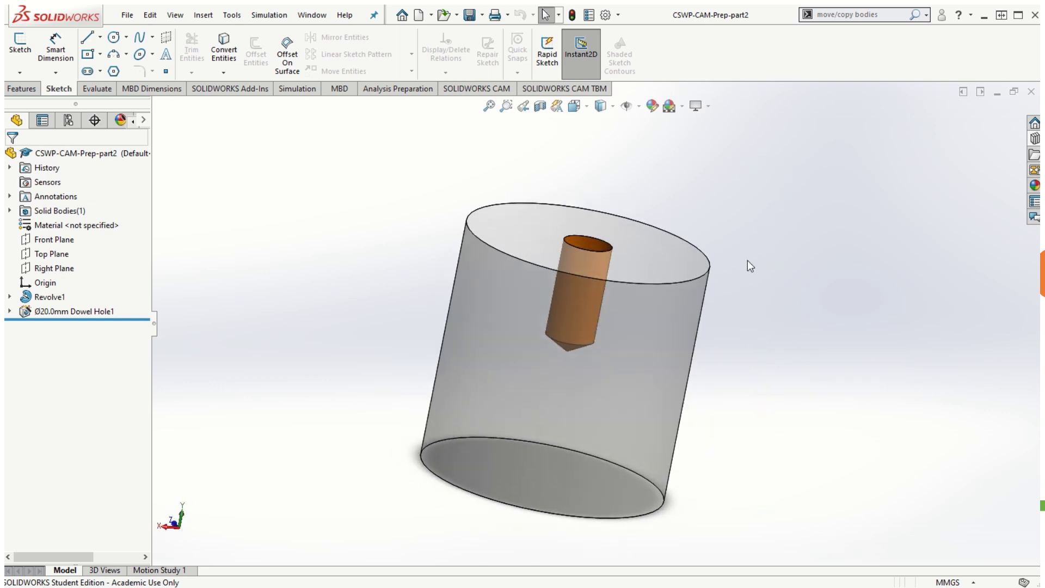
# - Inspect the revolved cylinder's dimensions through its top face from different angles, leaving nothing selected
pyautogui.click(677, 264)
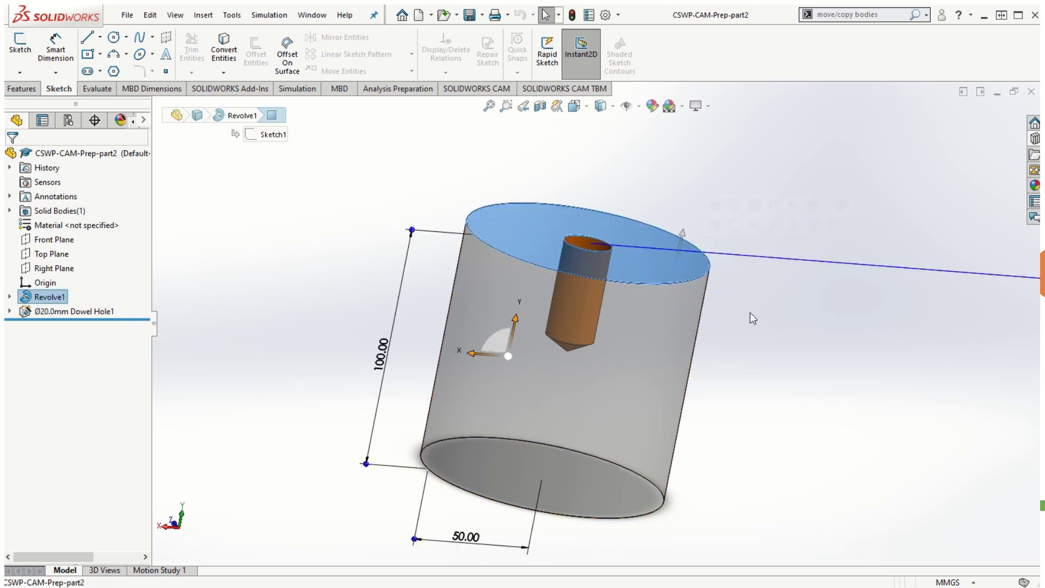
pyautogui.moveTo(830, 389); pyautogui.dragTo(823, 404, button='middle')
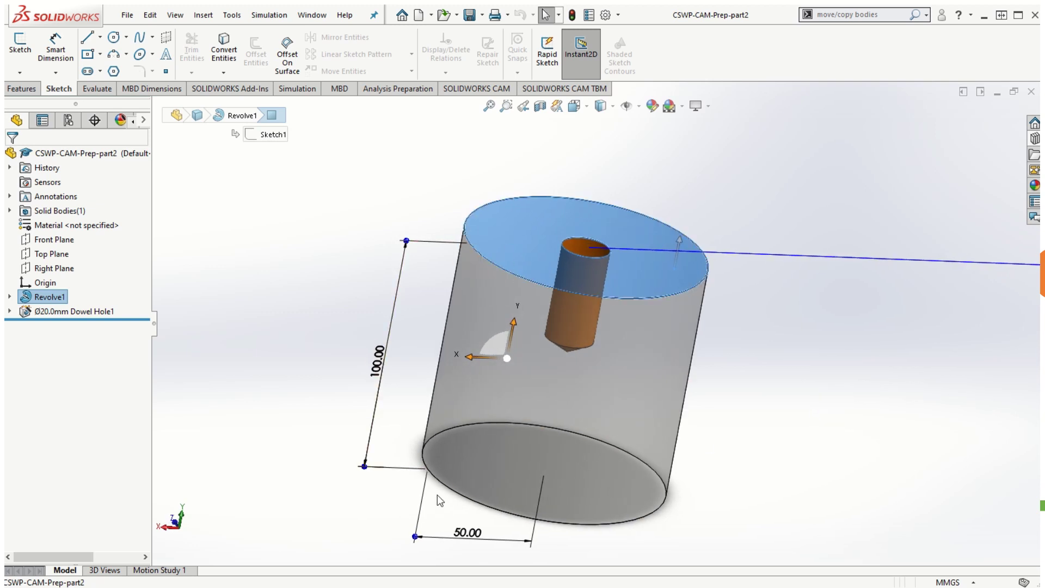
pyautogui.click(731, 438)
pyautogui.moveTo(846, 420); pyautogui.dragTo(819, 441, button='middle')
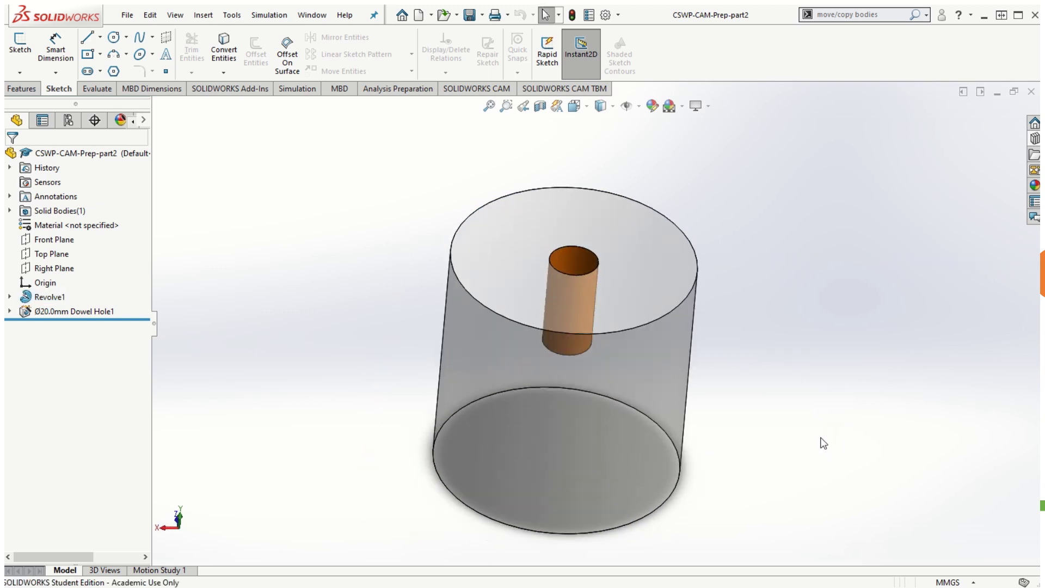
pyautogui.click(655, 295)
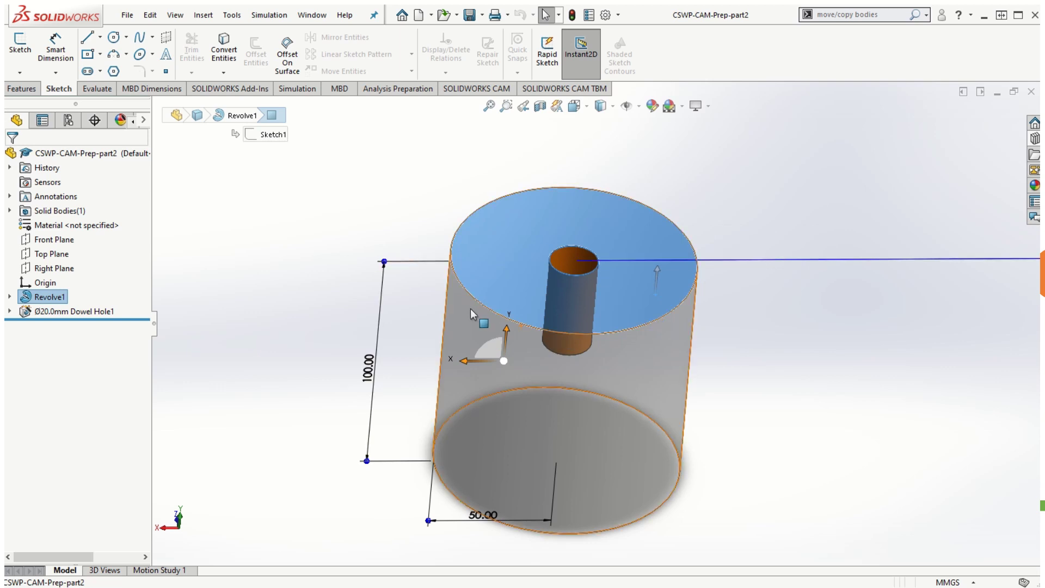
pyautogui.moveTo(615, 240); pyautogui.dragTo(649, 285, button='middle')
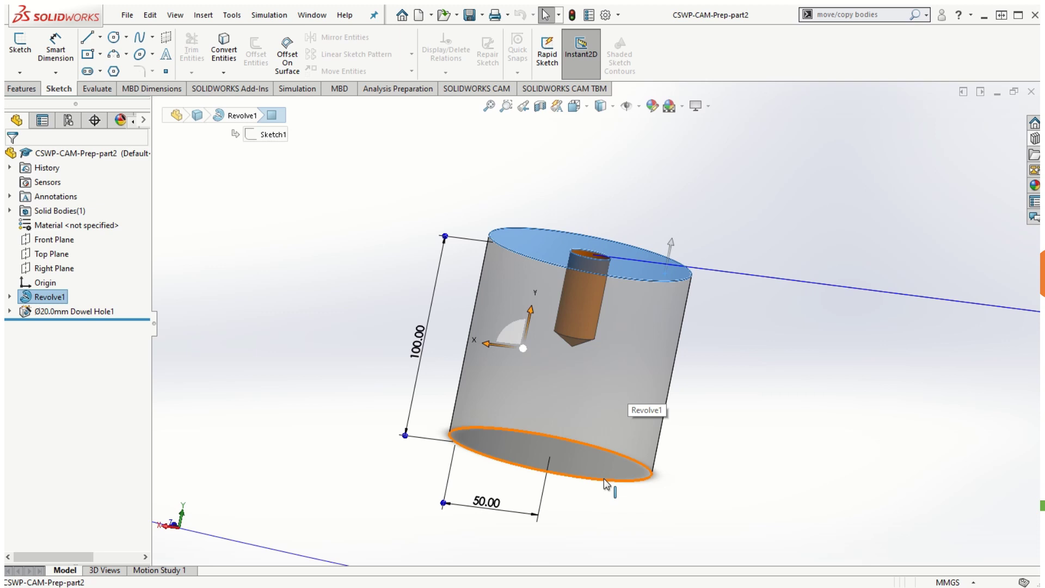
pyautogui.moveTo(606, 483); pyautogui.dragTo(759, 408, button='middle')
pyautogui.scroll(-3, 737, 383)
pyautogui.click(732, 390)
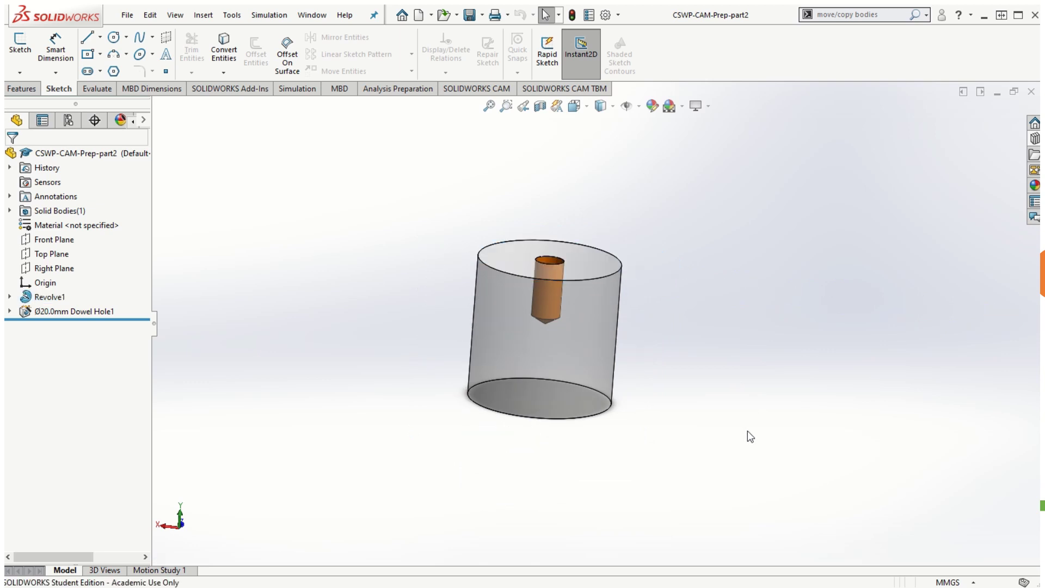
# - View the cylinder from the front and in the standard isometric orientation, finishing with a tilted view
pyautogui.hotkey('ctrl', '7')
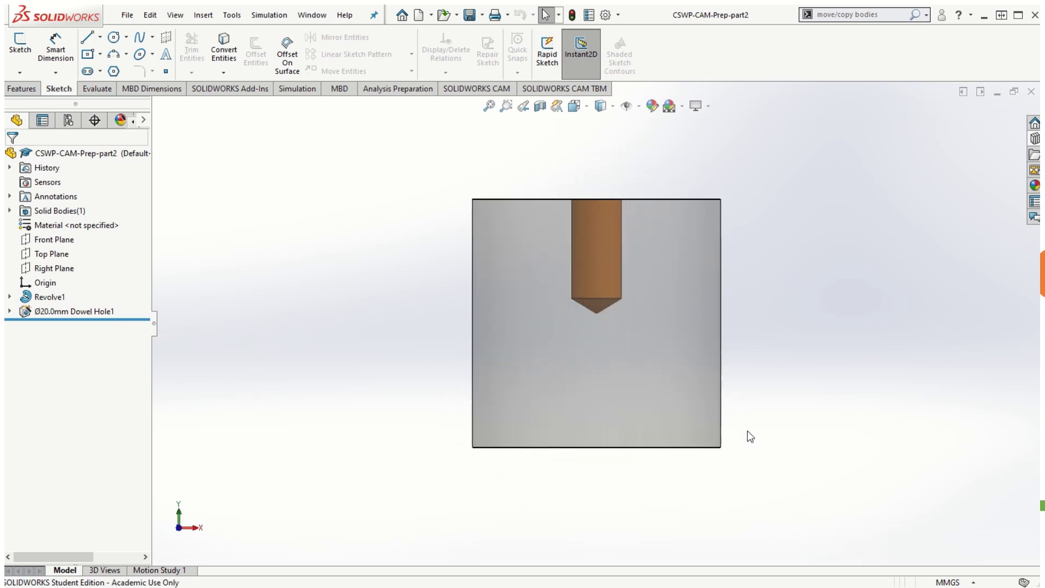
pyautogui.hotkey('ctrl', '7')
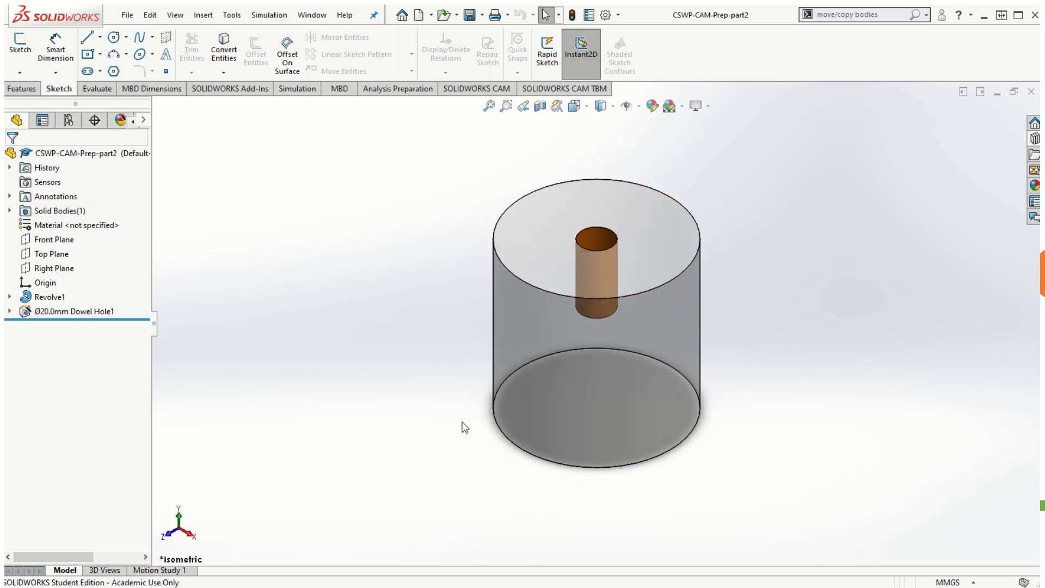
pyautogui.moveTo(696, 354); pyautogui.dragTo(715, 314, button='middle')
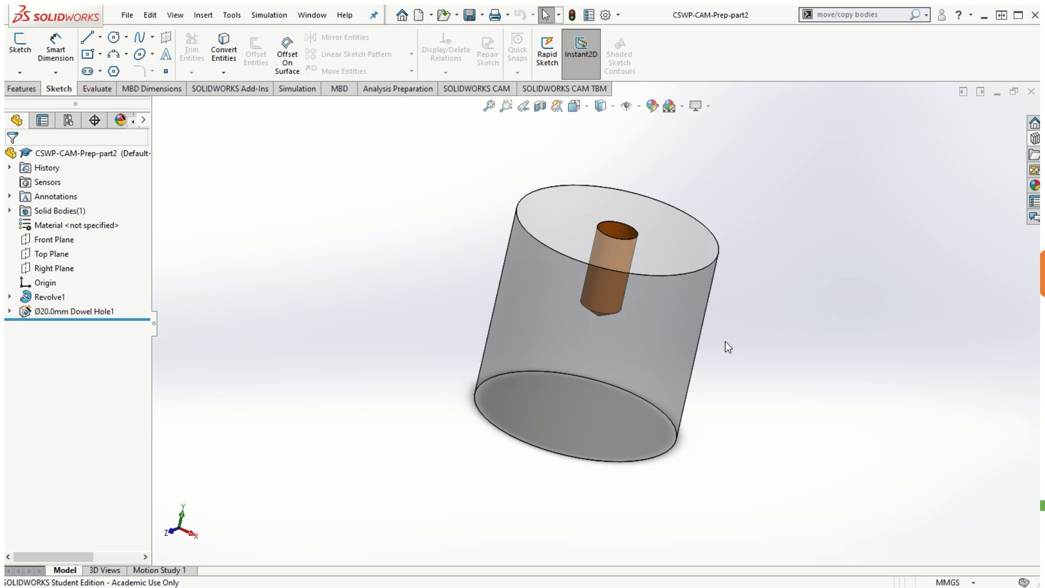
# - View the part in the Front, Back, Left, Right, Top, Bottom and Isometric orientations, ending on Front
pyautogui.hotkey('ctrl', '1')
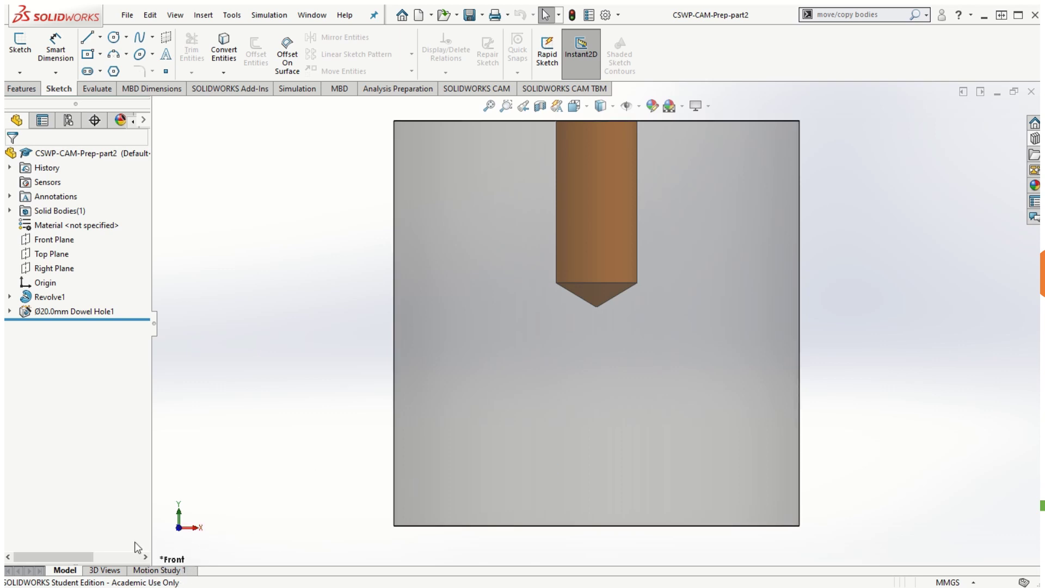
pyautogui.click(740, 345)
pyautogui.hotkey('ctrl', '8')
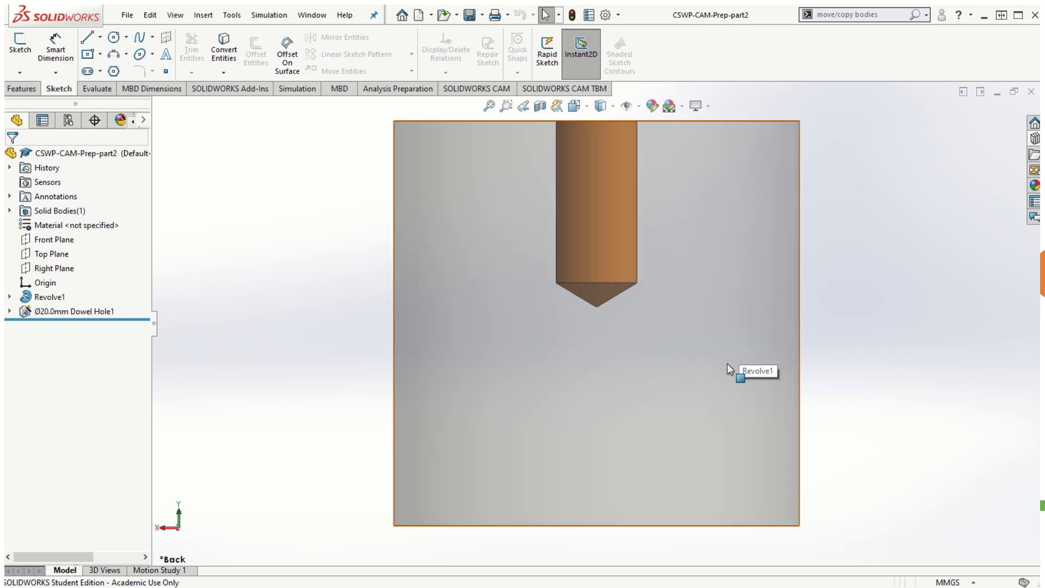
pyautogui.hotkey('ctrl', '3')
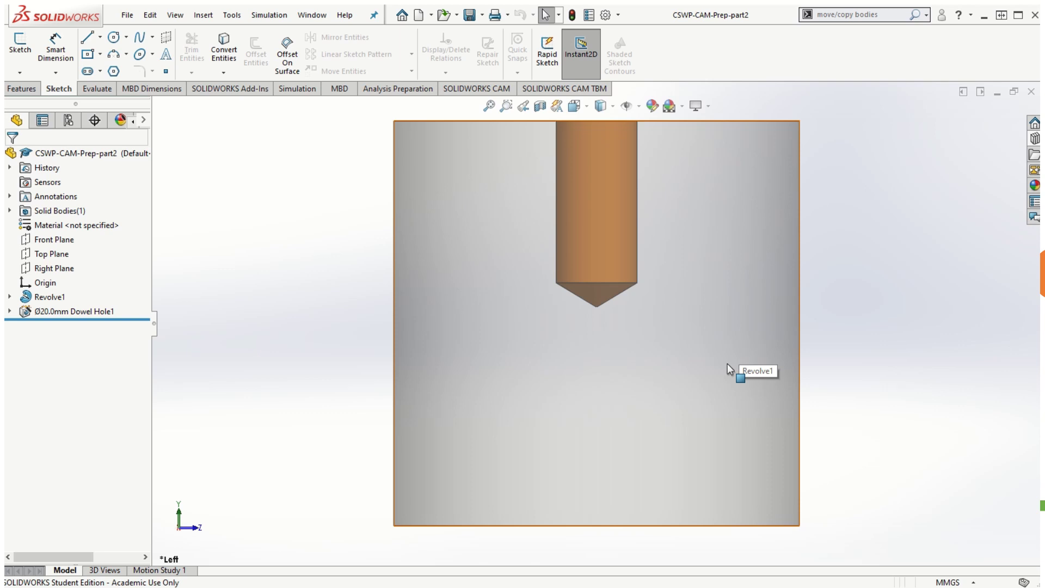
pyautogui.hotkey('ctrl', '4')
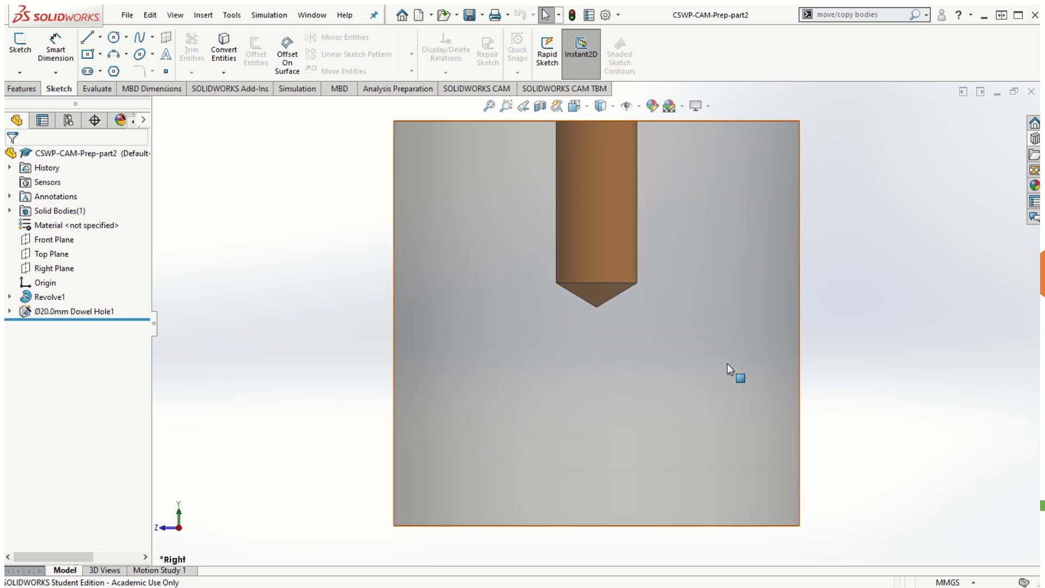
pyautogui.hotkey('ctrl', '5')
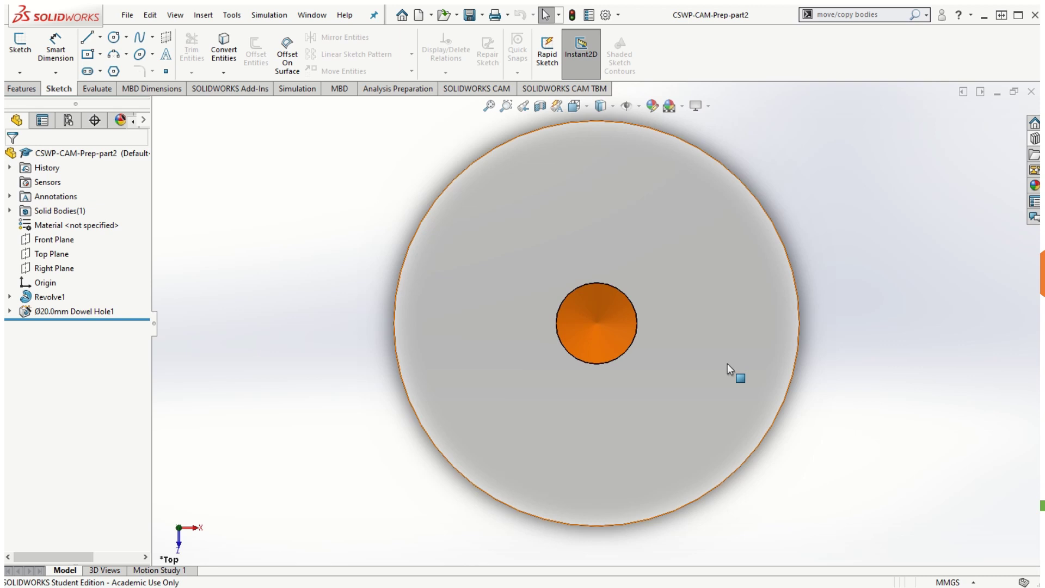
pyautogui.hotkey('ctrl', '6')
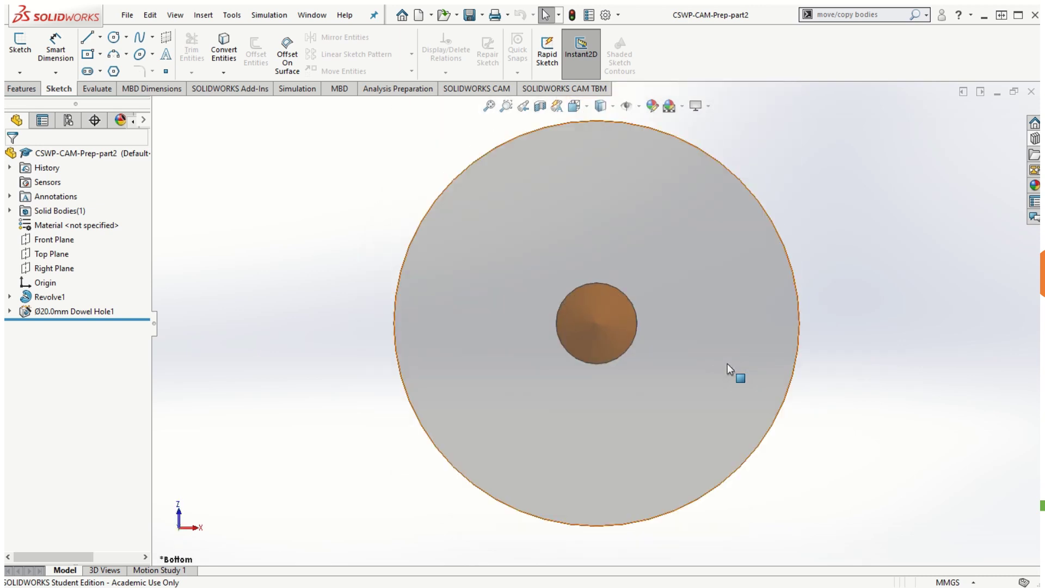
pyautogui.hotkey('ctrl', '7')
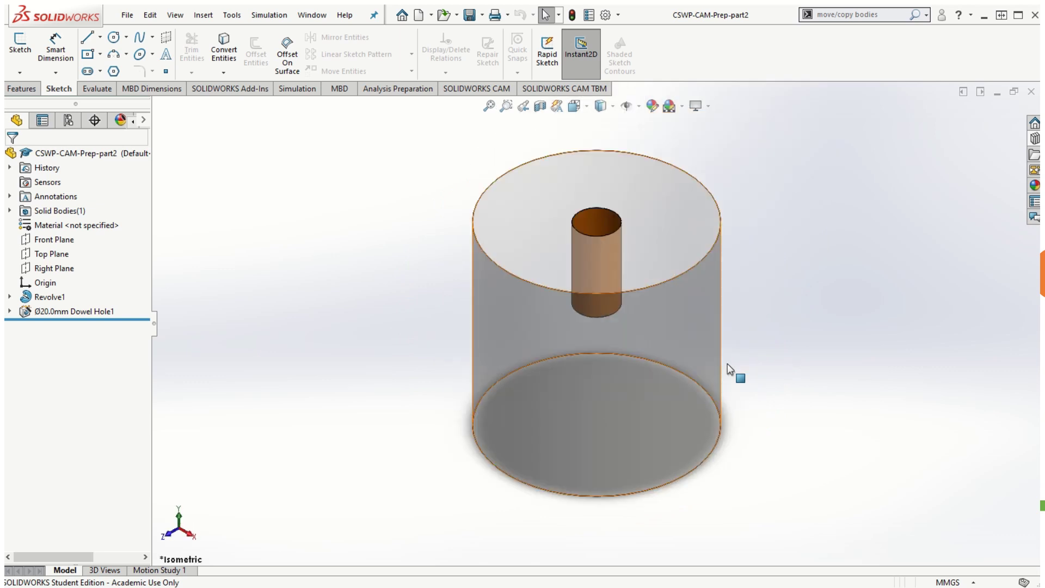
pyautogui.hotkey('ctrl', '1')
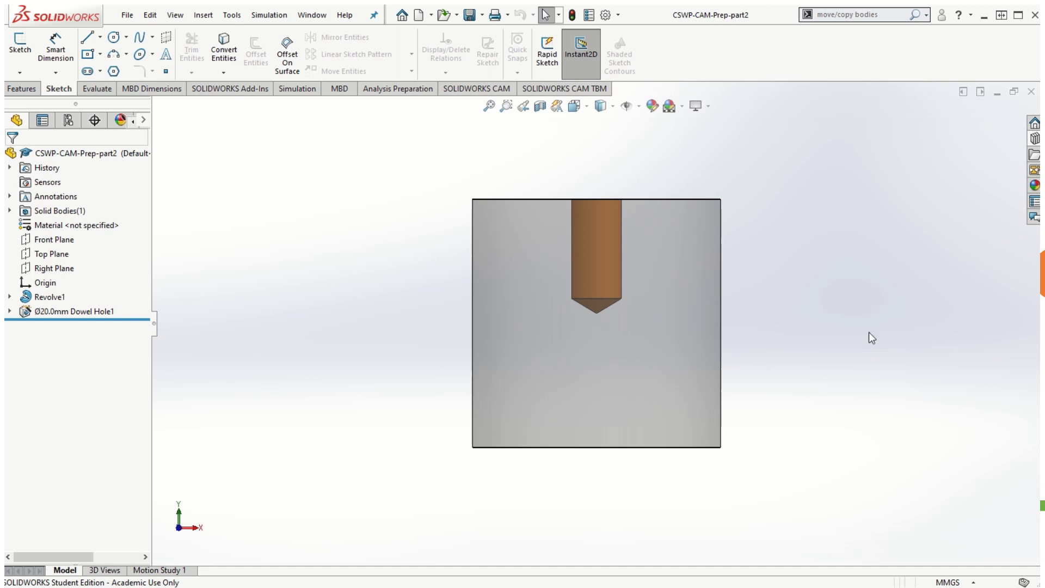
# - Examine the pop-up shortcut commands beside the model, starting Extrude from them and leaving it without creating a feature
pyautogui.press('s')
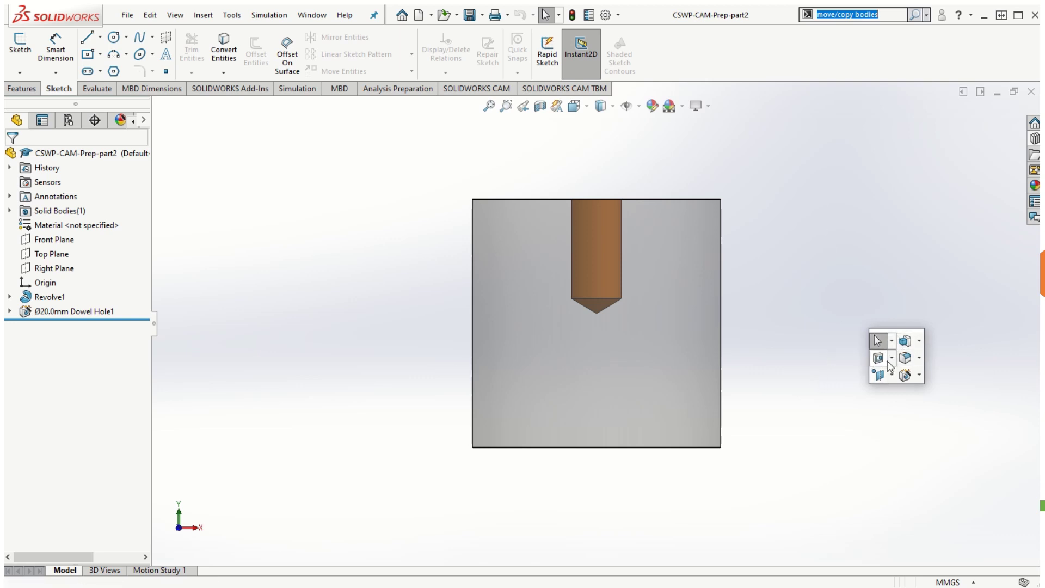
pyautogui.click(879, 374)
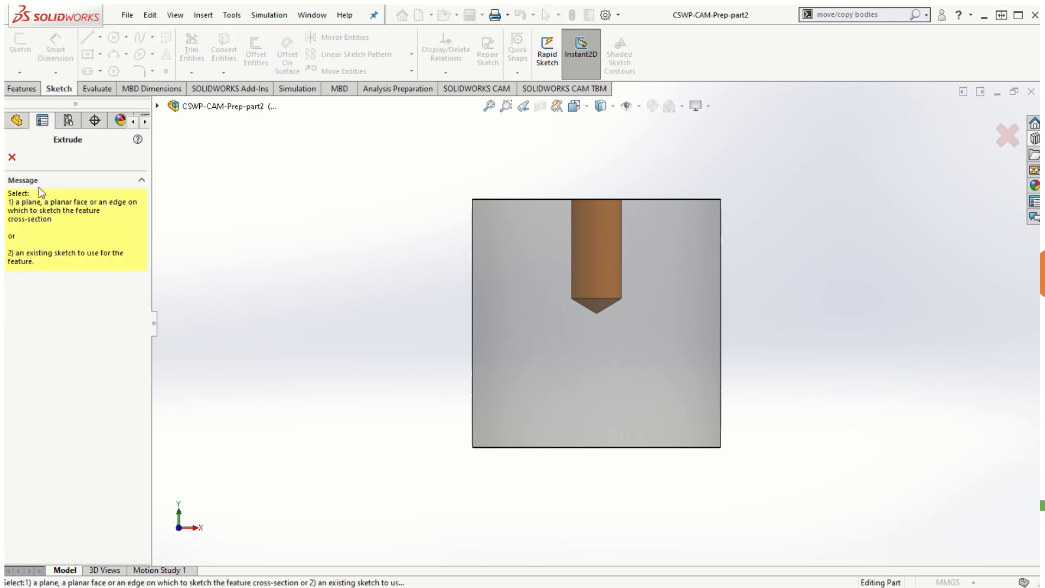
pyautogui.click(12, 157)
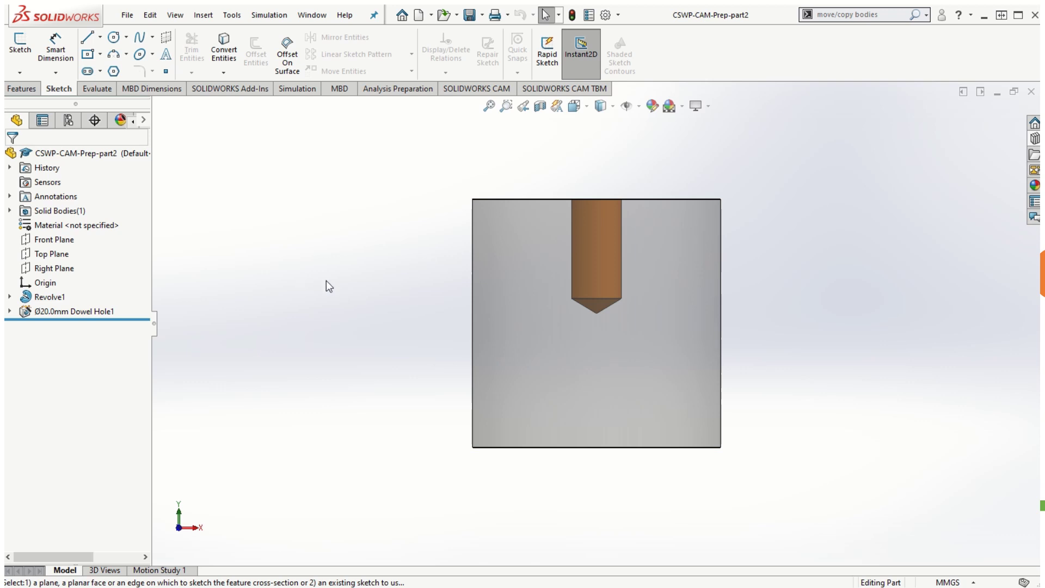
pyautogui.press('s')
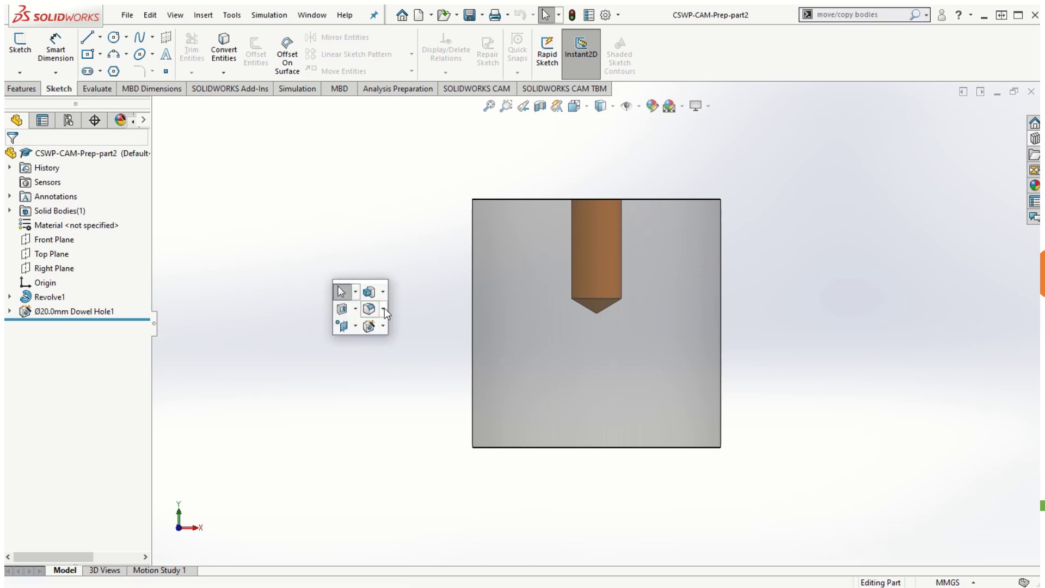
pyautogui.click(384, 308)
pyautogui.press('s')
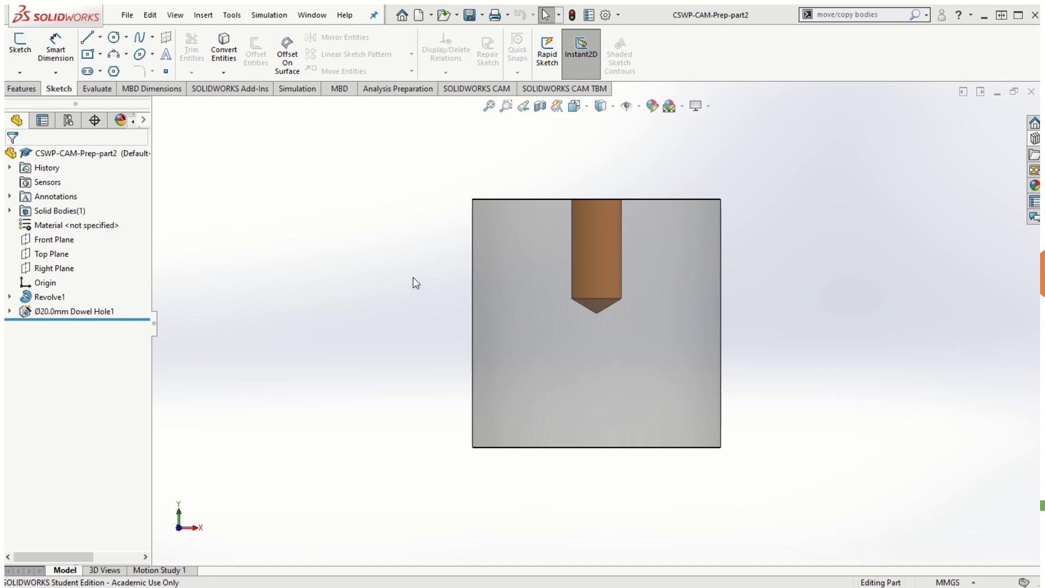
# - Practise rotating, panning and zooming the holed cylinder in and out, finishing with an enlarged, tilted view
pyautogui.moveTo(413, 283); pyautogui.dragTo(580, 377, button='middle')
pyautogui.keyDown('ctrl'); pyautogui.moveTo(389, 306); pyautogui.dragTo(427, 331, button='middle'); pyautogui.keyUp('ctrl')
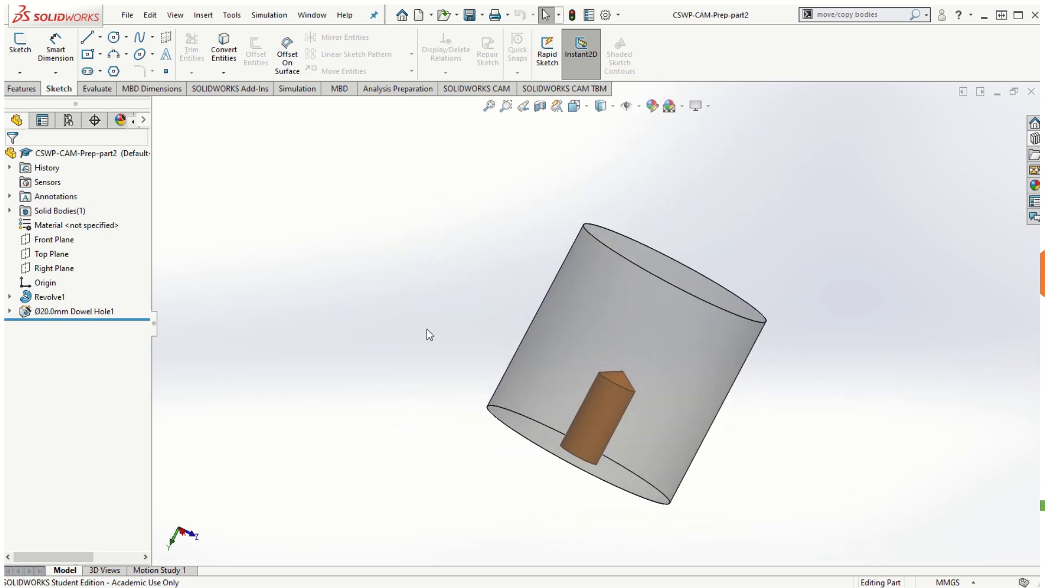
pyautogui.scroll(3, 612, 355)
pyautogui.scroll(-4, 618, 332)
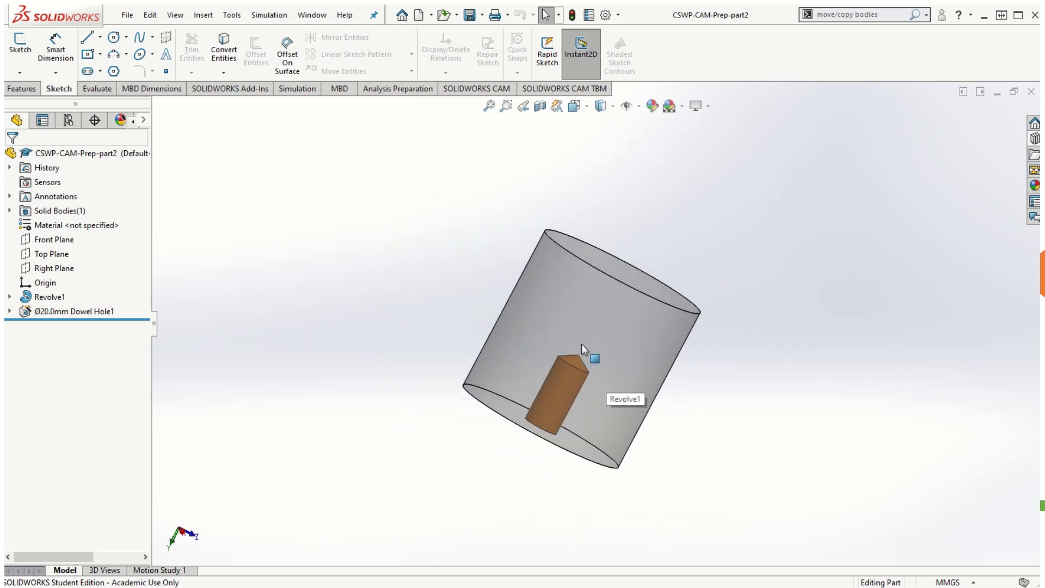
pyautogui.scroll(4, 588, 373)
pyautogui.scroll(-4, 672, 374)
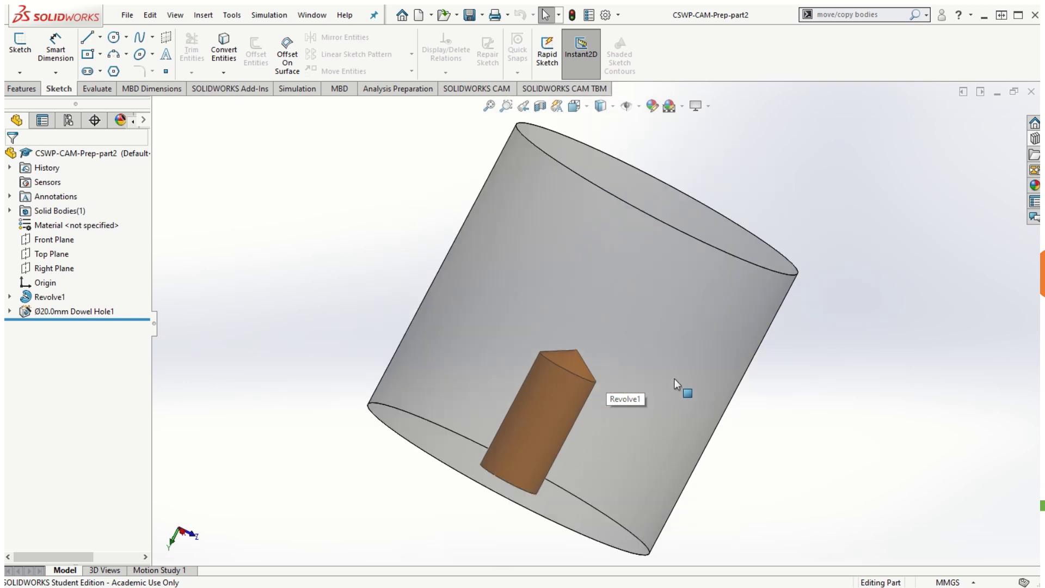
pyautogui.scroll(5, 678, 388)
pyautogui.scroll(1, 620, 345)
pyautogui.scroll(-7, 613, 334)
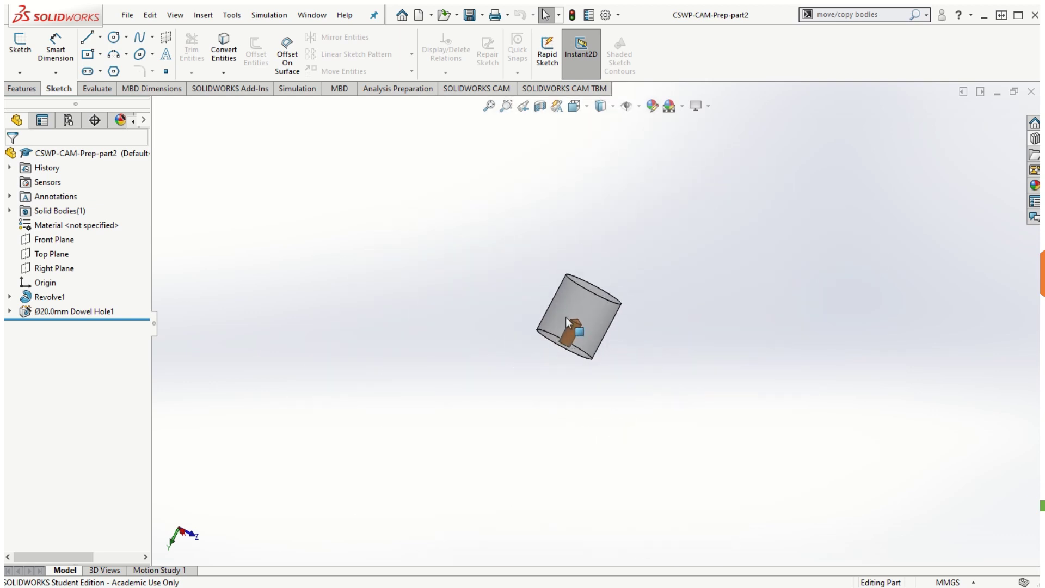
pyautogui.moveTo(633, 315); pyautogui.dragTo(590, 296, button='middle')
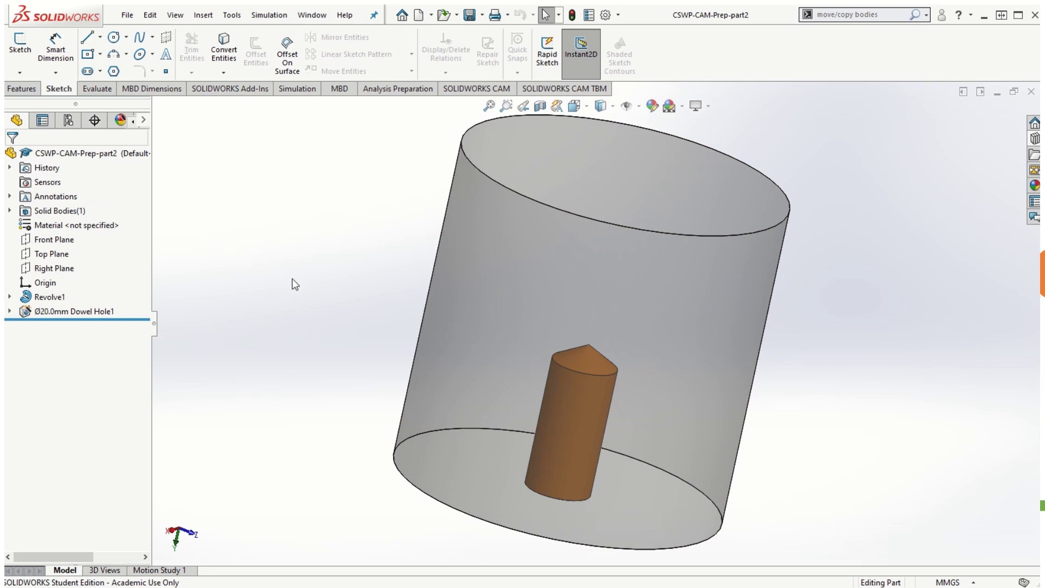
pyautogui.moveTo(292, 279); pyautogui.dragTo(314, 284, button='middle')
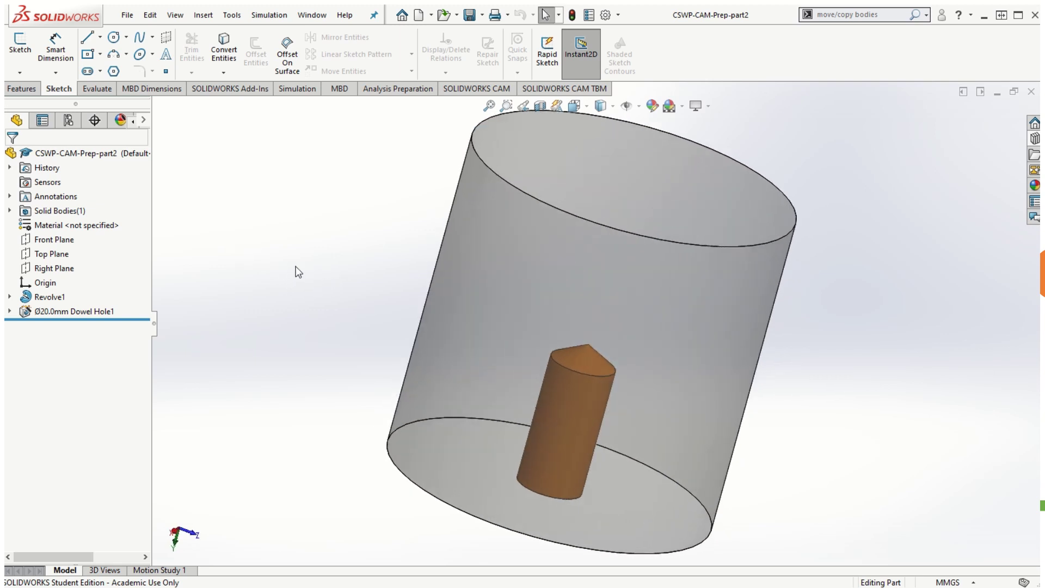
# - Switch the cylinder through standard orientations, starting with the Right view and ending on the Bottom view
pyautogui.moveTo(297, 273); pyautogui.dragTo(357, 274, button='right')
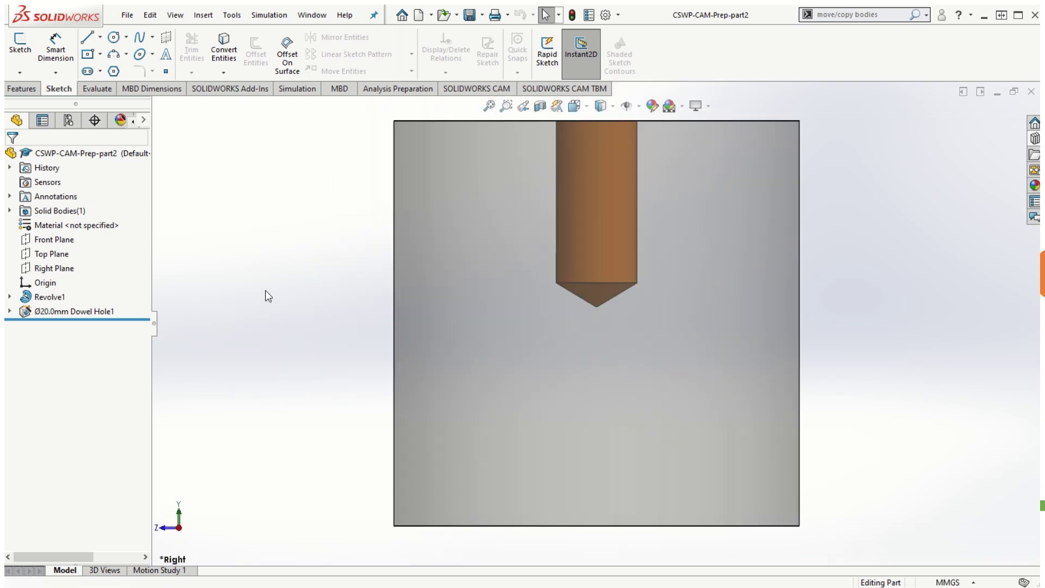
pyautogui.moveTo(244, 286); pyautogui.dragTo(264, 240, button='right')
pyautogui.moveTo(296, 294); pyautogui.dragTo(245, 282, button='right')
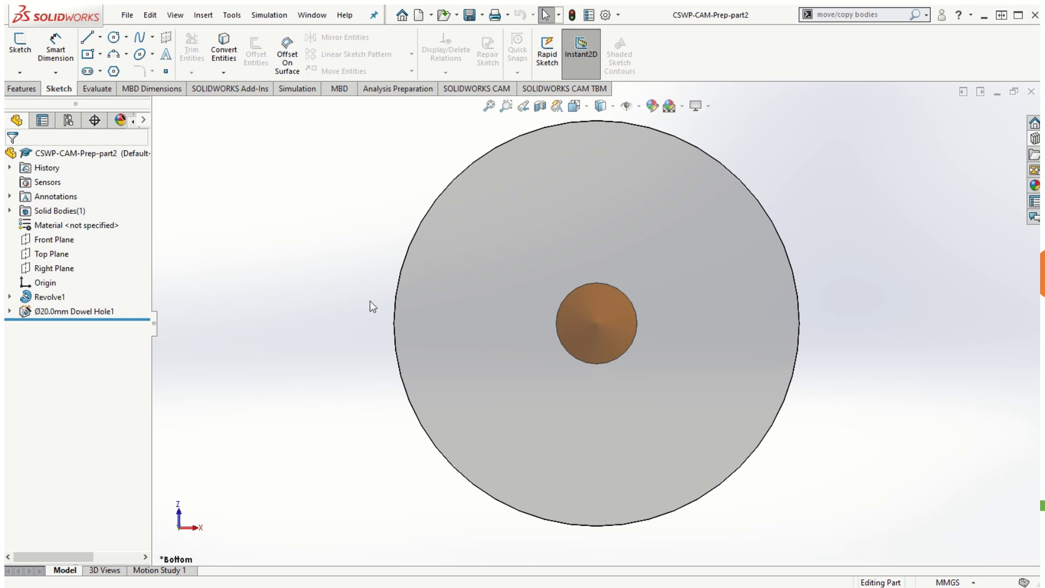
# - Fit the whole cylinder in view and rotate it to a tilted angle showing the dowel hole, leaving nothing selected
pyautogui.press('f')
pyautogui.moveTo(551, 390); pyautogui.dragTo(642, 289, button='middle')
pyautogui.click(500, 384)
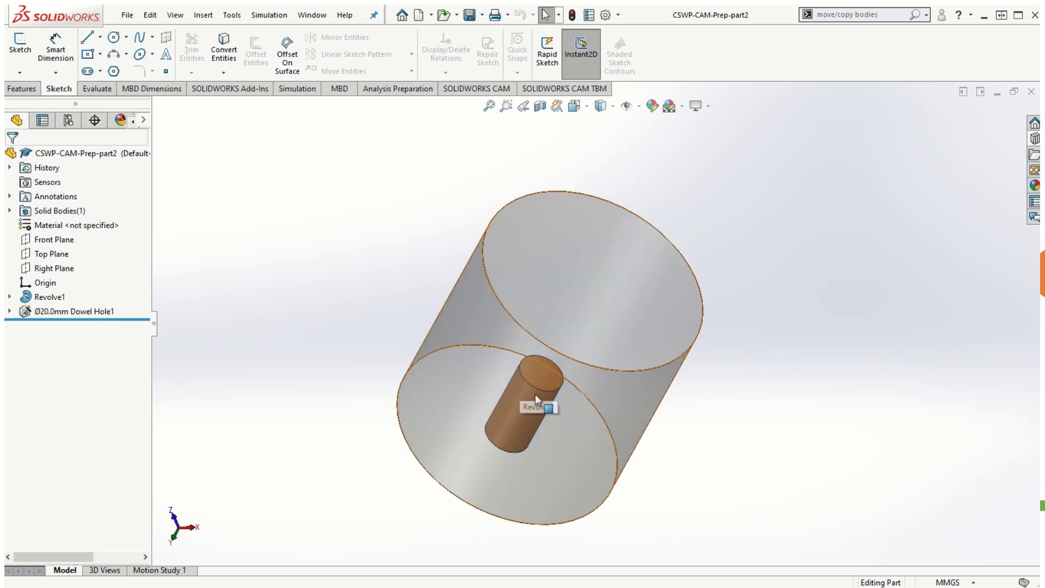
pyautogui.click(535, 394)
pyautogui.moveTo(534, 394); pyautogui.dragTo(497, 299, button='middle')
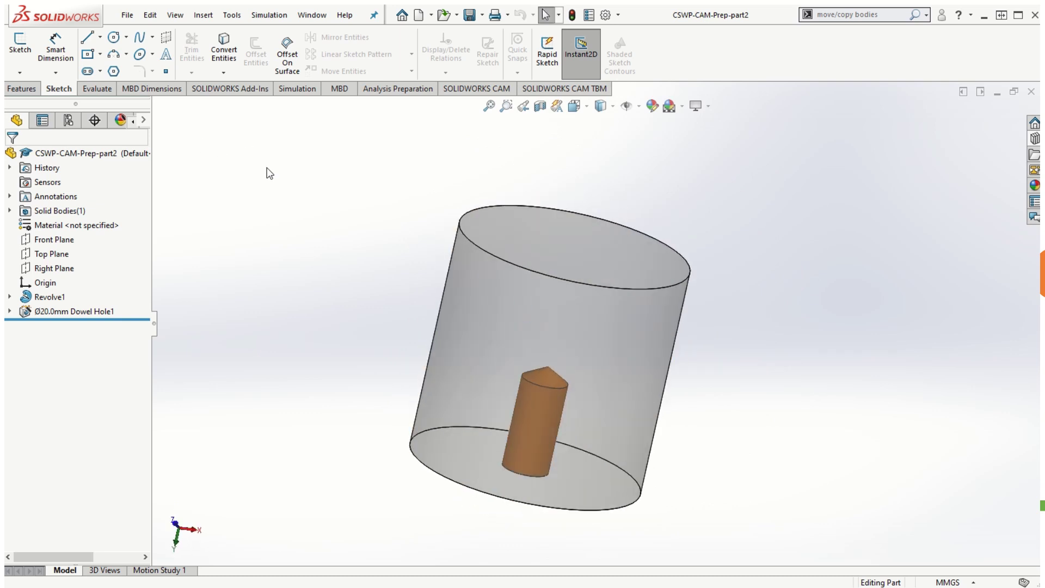